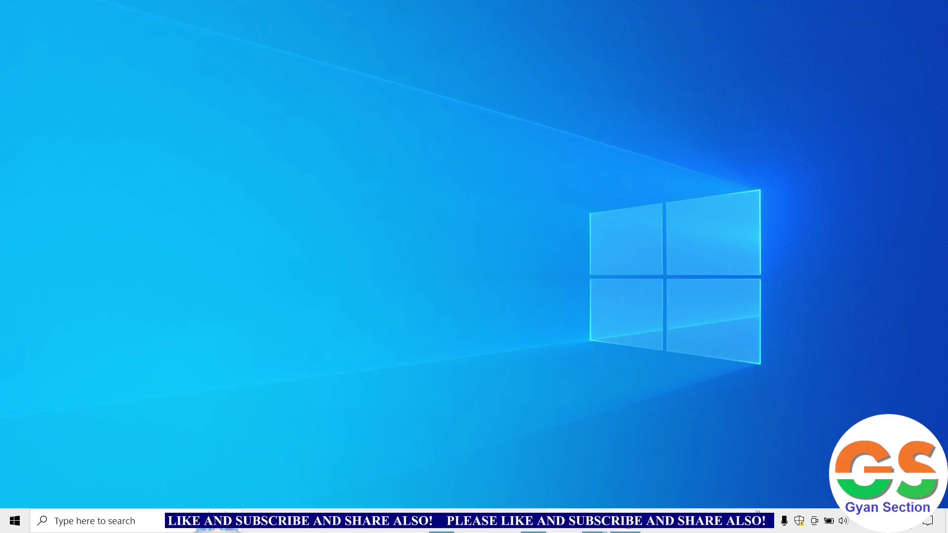
Bring up Chrome showing the Google homepage at google.com
{"action": "key", "text": "alt+Tab"}
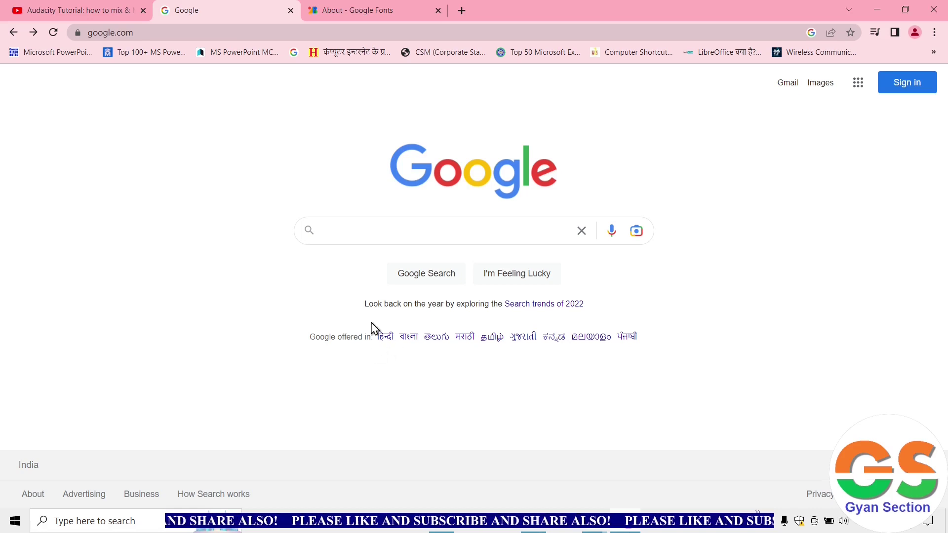
Search Google for 'google fonts' using the suggested query
{"action": "left_click", "coordinate": [369, 235]}
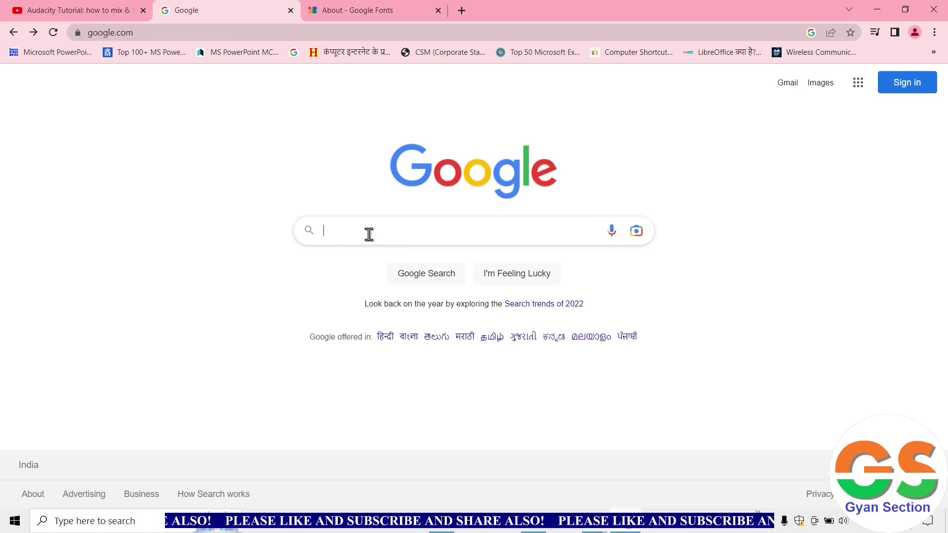
{"action": "left_click", "coordinate": [369, 234]}
{"action": "type", "text": "google"}
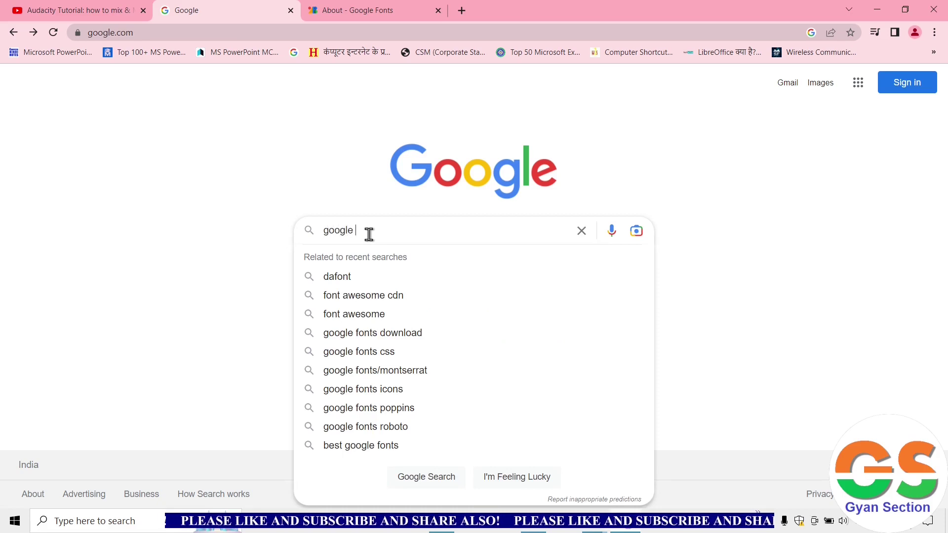
{"action": "type", "text": "fonts"}
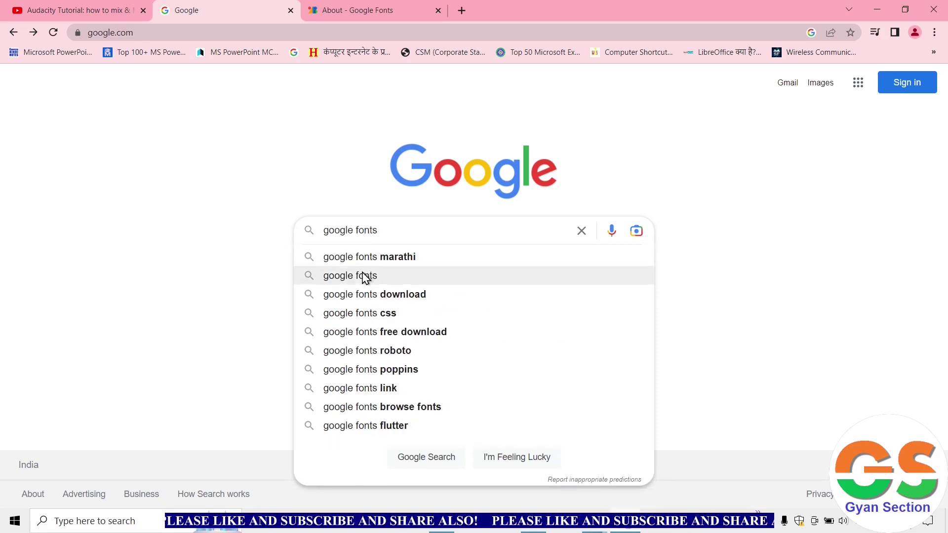
{"action": "left_click", "coordinate": [364, 277]}
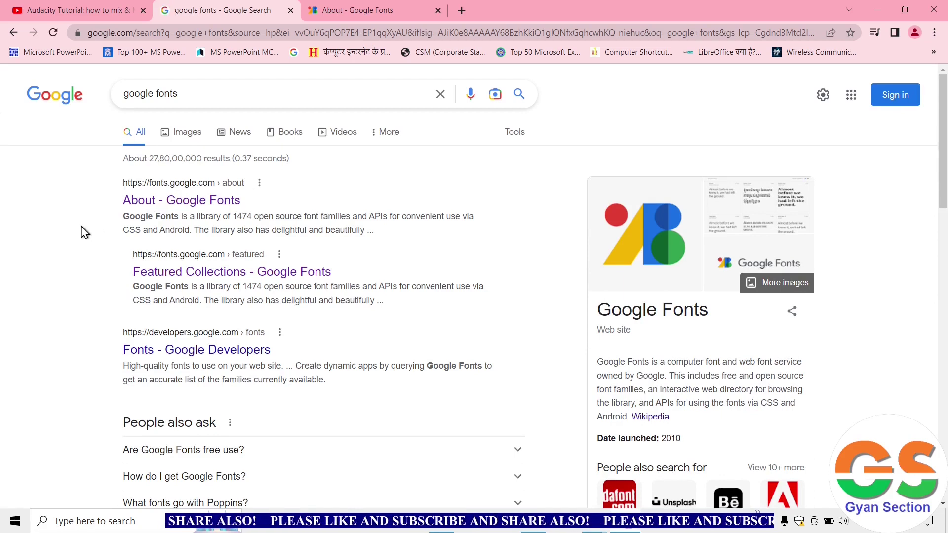
Expand 'Are Google Fonts free use?' to confirm the fonts are free, then return to the top
{"action": "scroll", "coordinate": [70, 251], "scroll_direction": "down", "scroll_amount": 2}
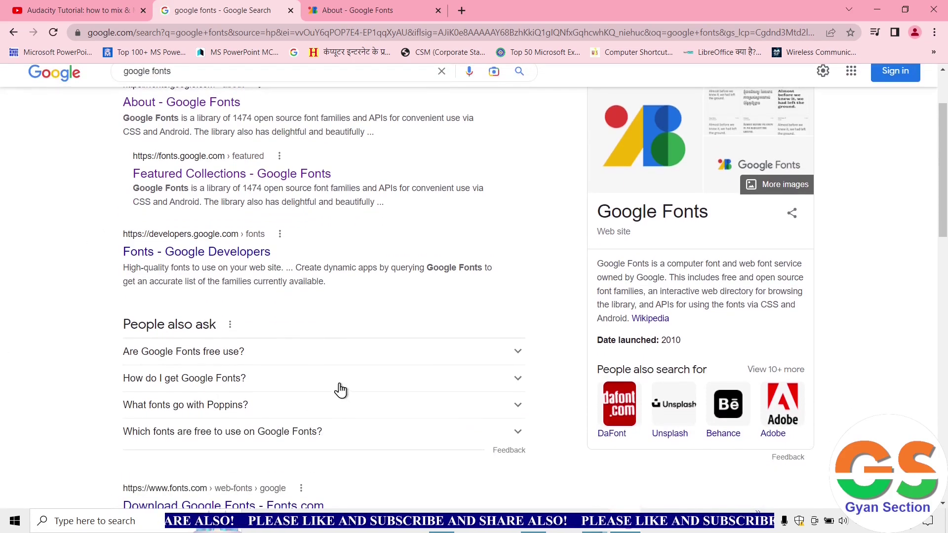
{"action": "left_click", "coordinate": [231, 360]}
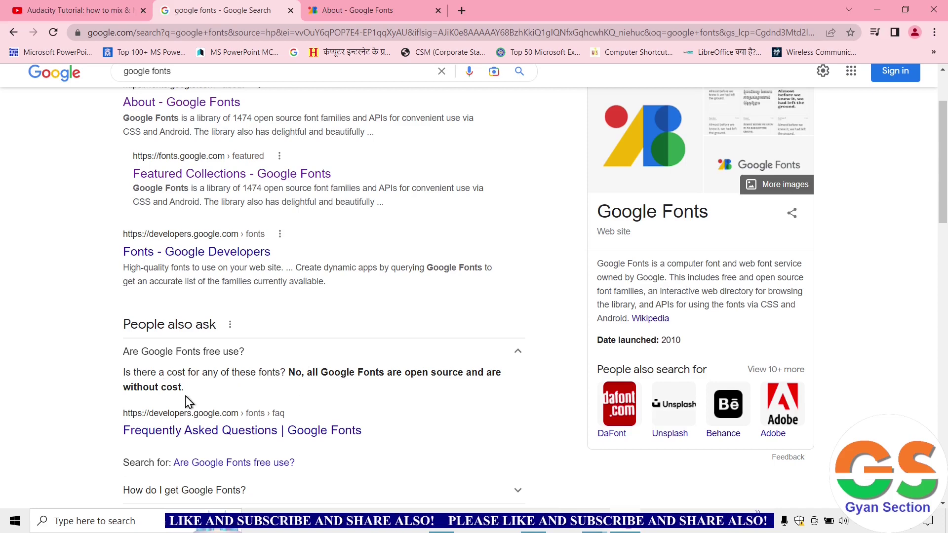
{"action": "scroll", "coordinate": [40, 368], "scroll_direction": "up", "scroll_amount": 2}
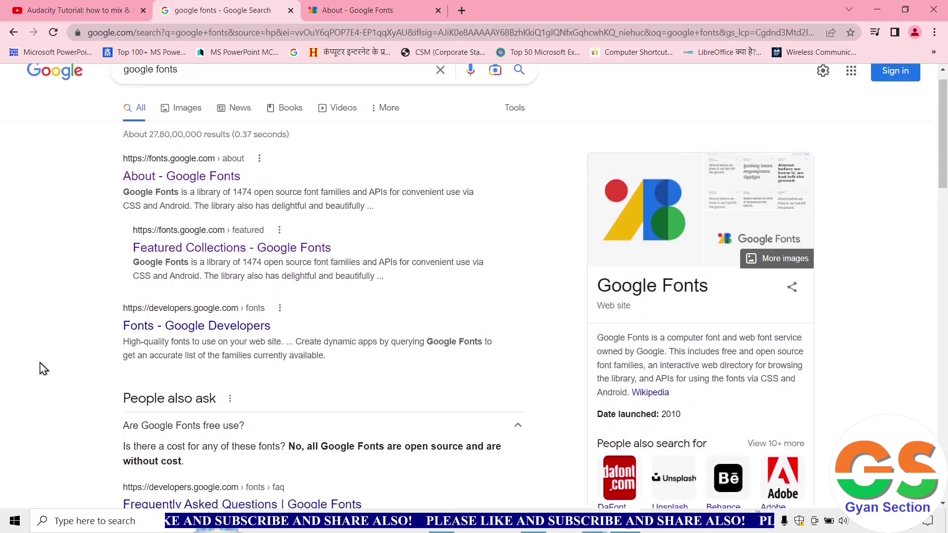
{"action": "scroll", "coordinate": [43, 368], "scroll_direction": "up", "scroll_amount": 1}
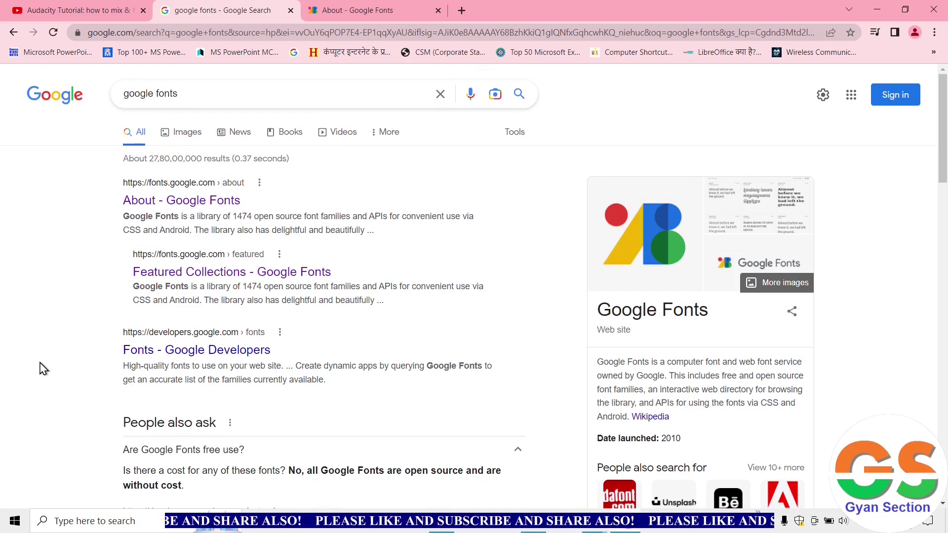
Open the 'About - Google Fonts' result and skim the fonts.google.com/about page
{"action": "left_click", "coordinate": [179, 206]}
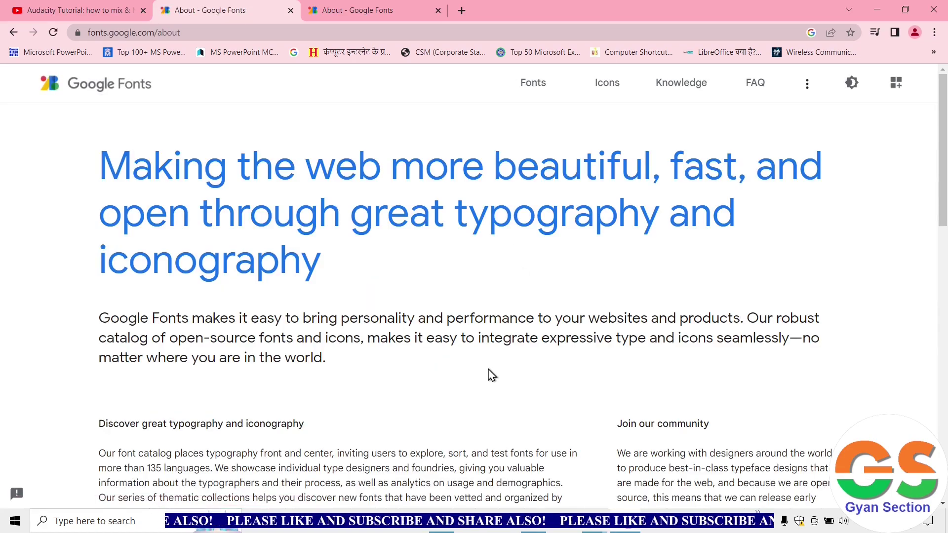
{"action": "scroll", "coordinate": [491, 376], "scroll_direction": "down", "scroll_amount": 8}
{"action": "scroll", "coordinate": [490, 372], "scroll_direction": "down", "scroll_amount": 2}
{"action": "scroll", "coordinate": [489, 370], "scroll_direction": "down", "scroll_amount": 2}
{"action": "scroll", "coordinate": [489, 369], "scroll_direction": "down", "scroll_amount": 3}
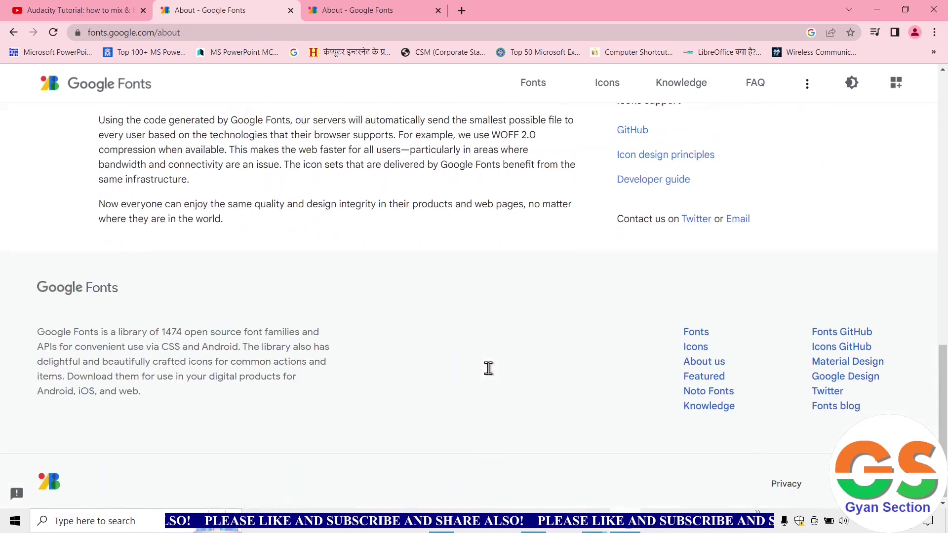
{"action": "scroll", "coordinate": [489, 369], "scroll_direction": "up", "scroll_amount": 3}
{"action": "scroll", "coordinate": [488, 369], "scroll_direction": "up", "scroll_amount": 2}
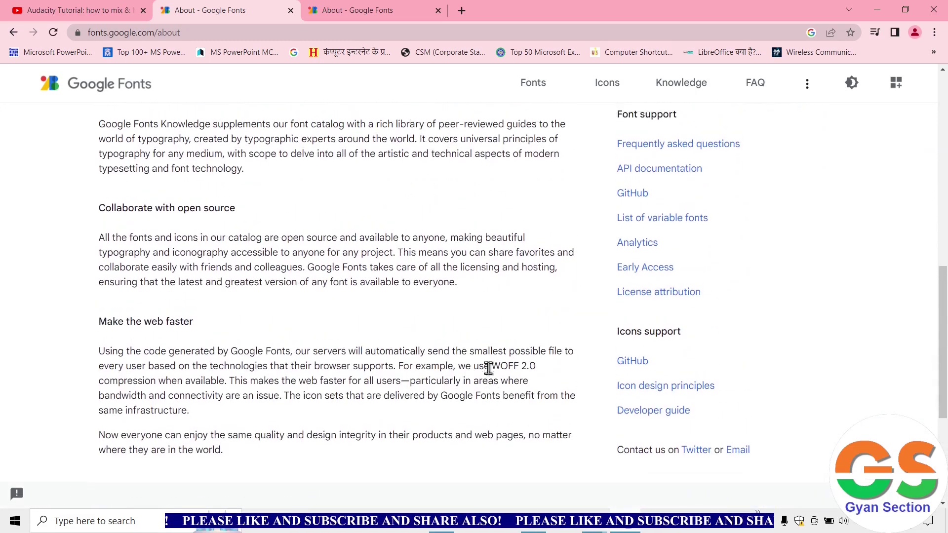
{"action": "scroll", "coordinate": [488, 369], "scroll_direction": "up", "scroll_amount": 3}
{"action": "scroll", "coordinate": [490, 371], "scroll_direction": "up", "scroll_amount": 5}
{"action": "scroll", "coordinate": [491, 375], "scroll_direction": "up", "scroll_amount": 4}
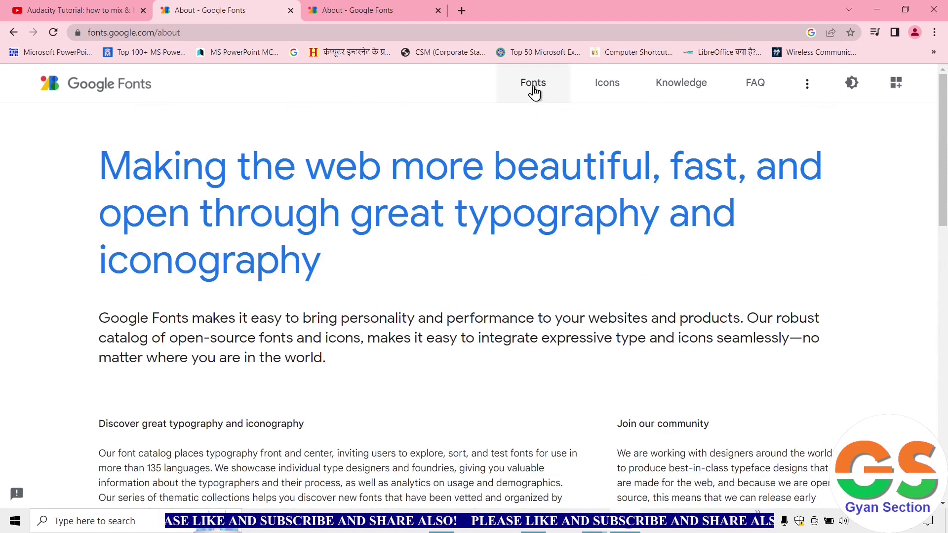
Open the Browse Fonts catalog of all 1474 families, sorted by trending, and browse it
{"action": "left_click", "coordinate": [538, 93]}
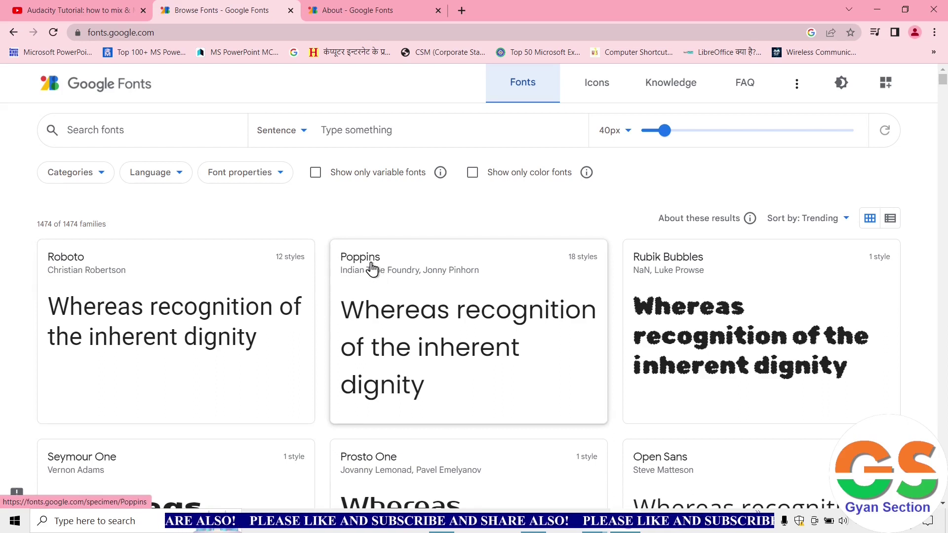
{"action": "scroll", "coordinate": [616, 309], "scroll_direction": "down", "scroll_amount": 1}
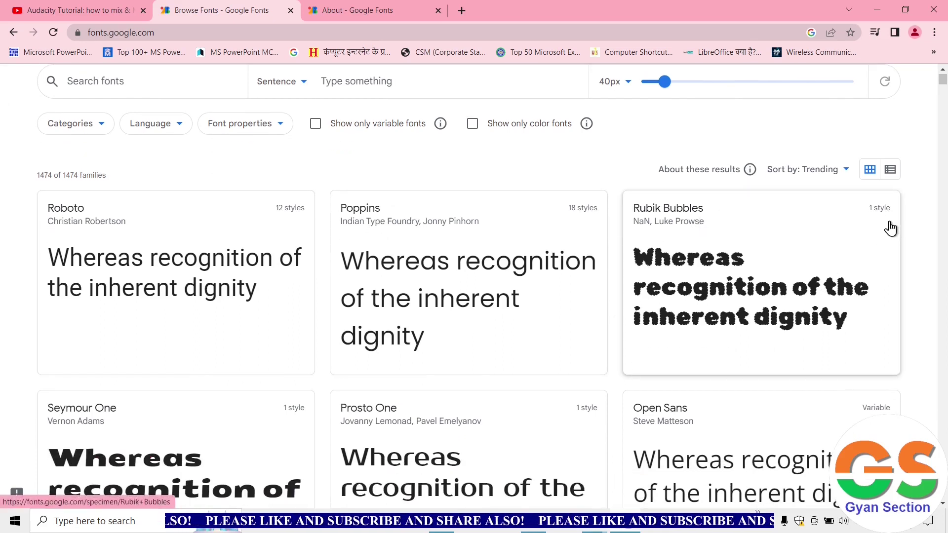
{"action": "scroll", "coordinate": [620, 387], "scroll_direction": "up", "scroll_amount": 1}
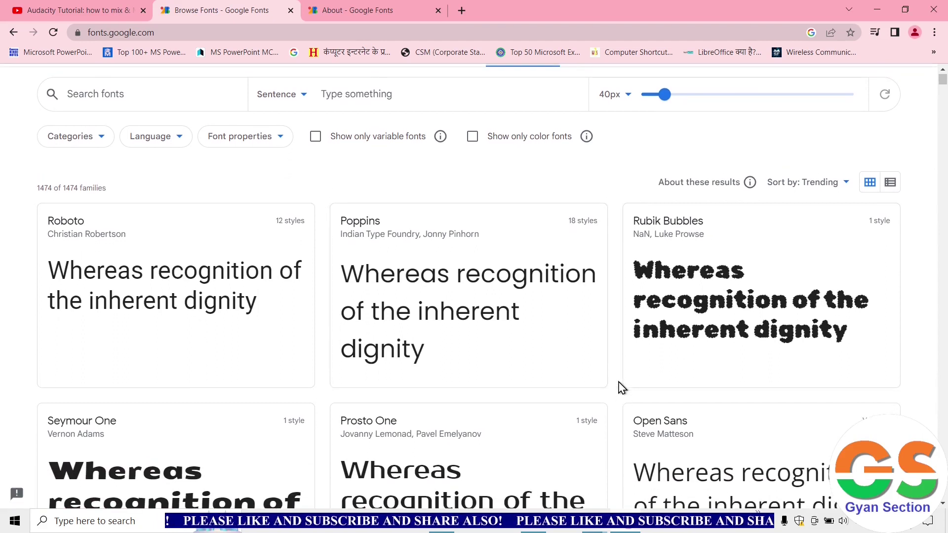
{"action": "scroll", "coordinate": [622, 388], "scroll_direction": "up", "scroll_amount": 1}
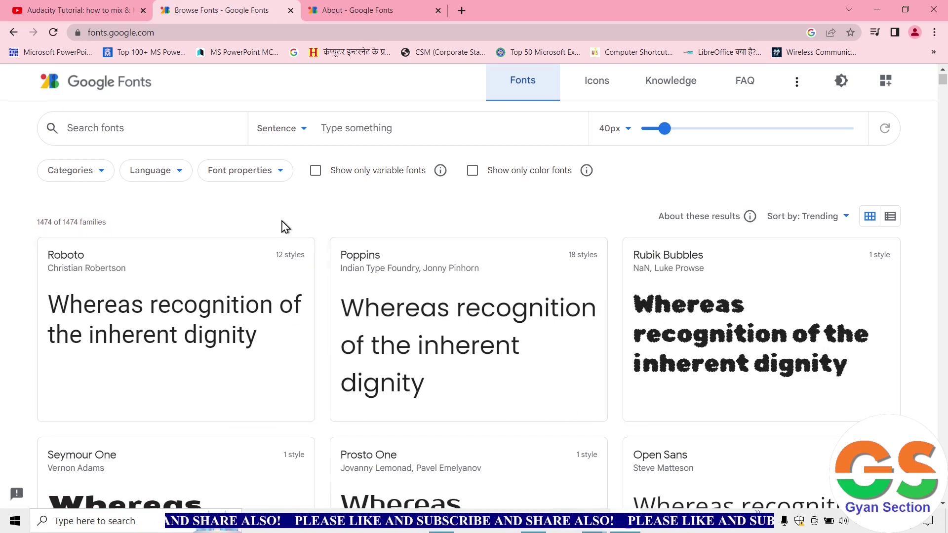
Search the font catalog for 'roboto'
{"action": "left_click", "coordinate": [116, 125]}
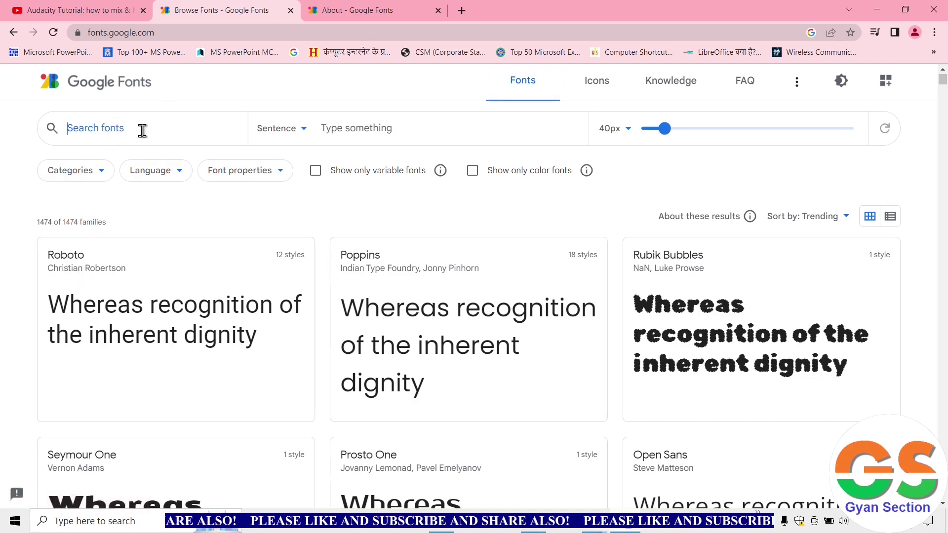
{"action": "type", "text": "roboto"}
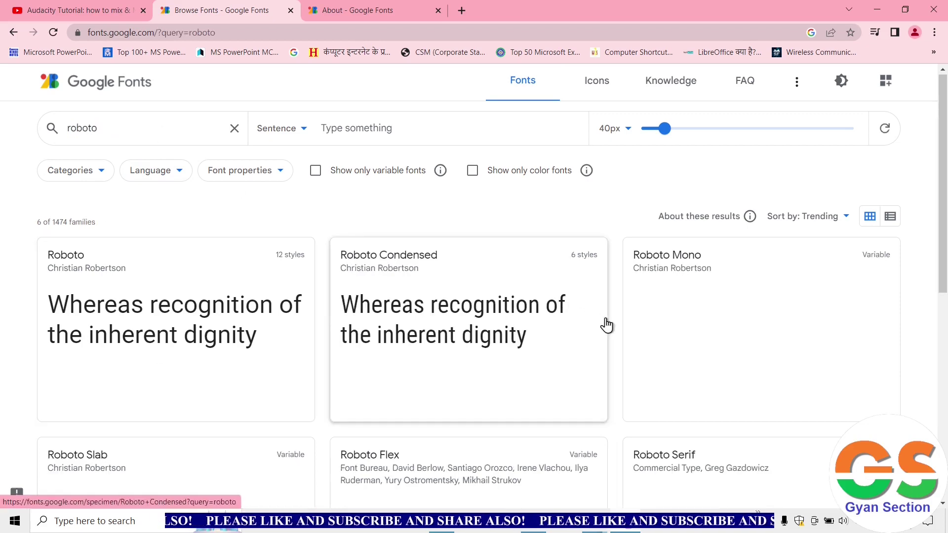
{"action": "scroll", "coordinate": [611, 438], "scroll_direction": "down", "scroll_amount": 2}
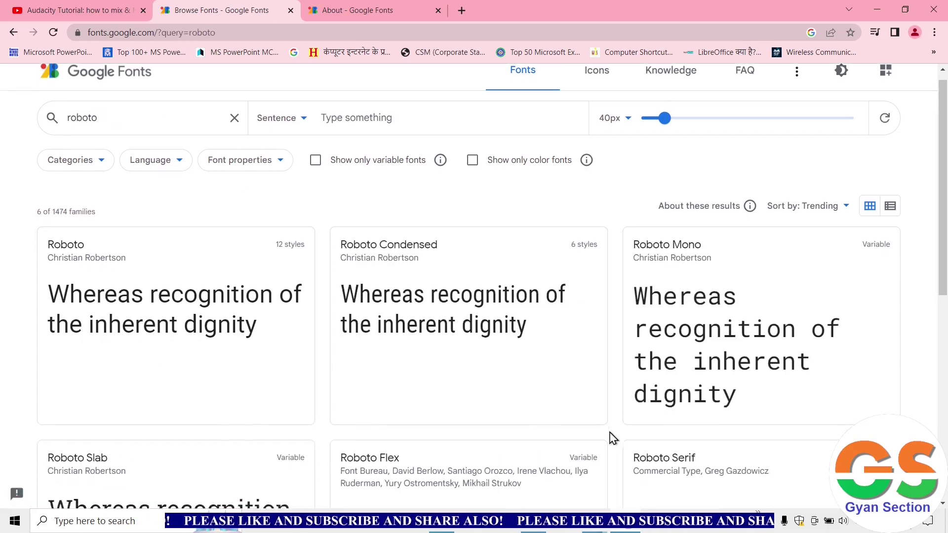
{"action": "scroll", "coordinate": [611, 438], "scroll_direction": "up", "scroll_amount": 2}
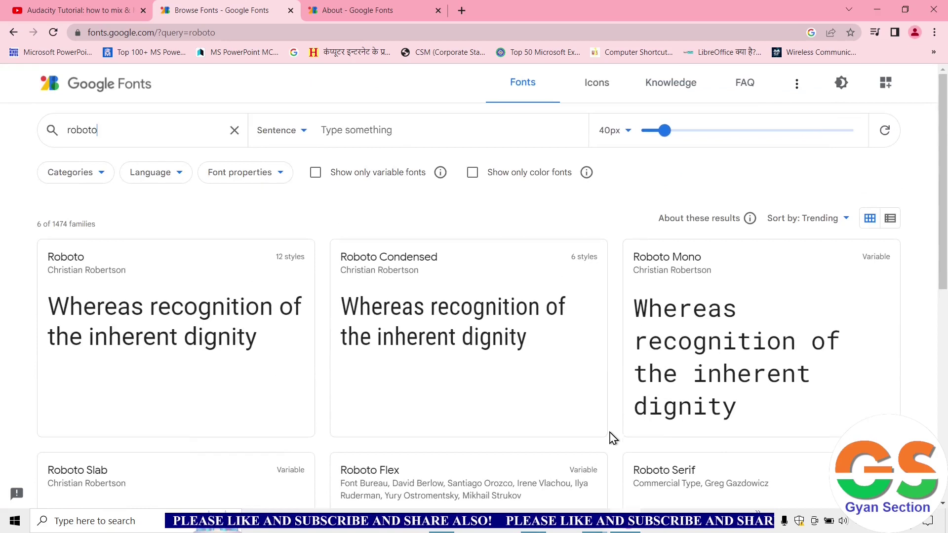
Filter the results to the Gujarati language, leaving no matching fonts
{"action": "left_click", "coordinate": [168, 181]}
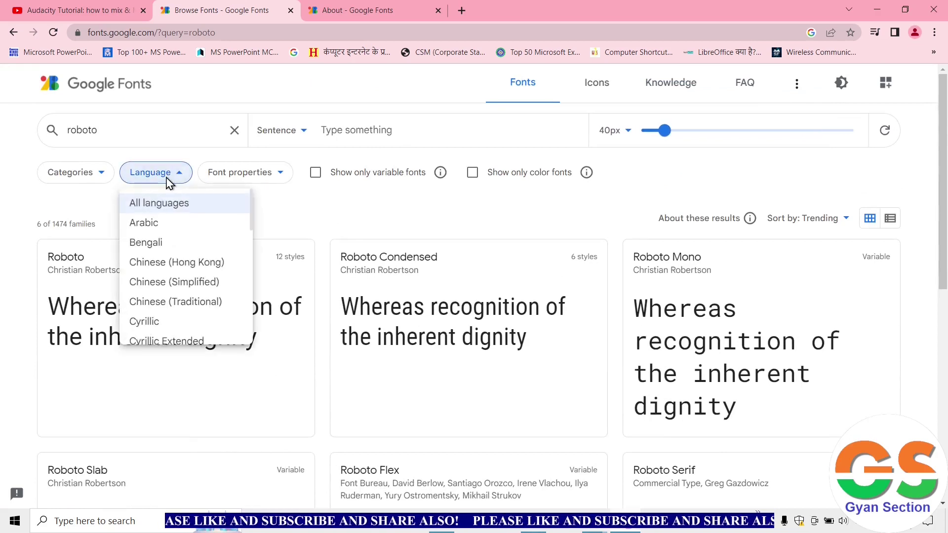
{"action": "scroll", "coordinate": [207, 319], "scroll_direction": "down", "scroll_amount": 2}
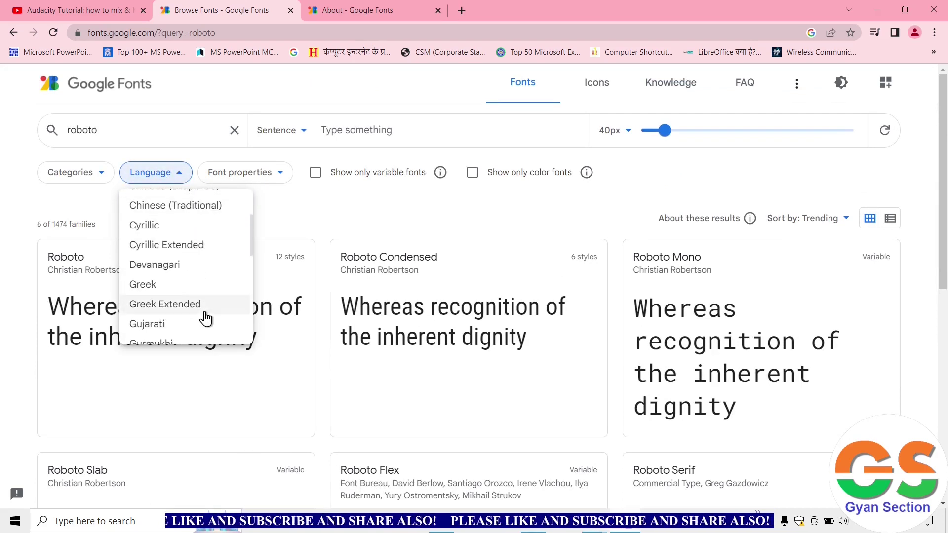
{"action": "left_click", "coordinate": [164, 325]}
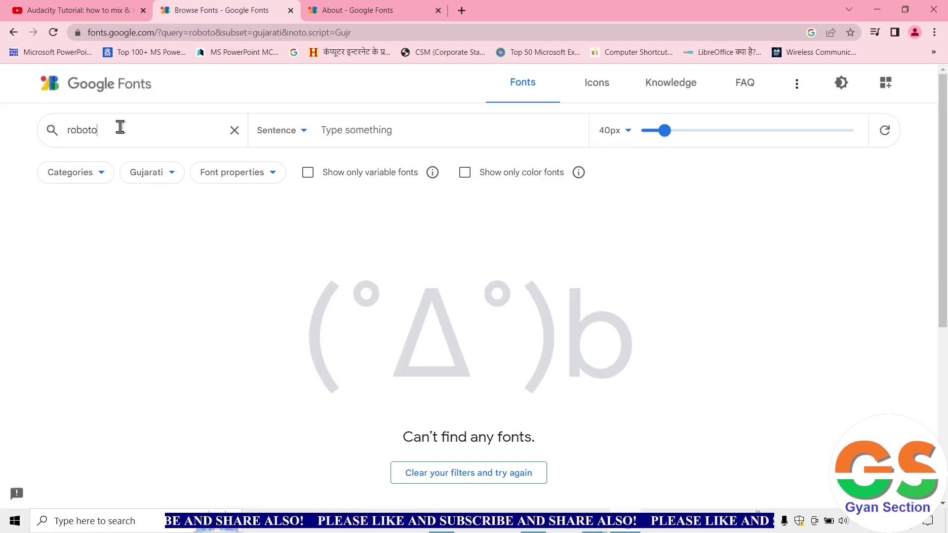
Clear the 'roboto' search to list the 12 Gujarati families, scrolling down to Mogra
{"action": "left_click", "coordinate": [231, 133]}
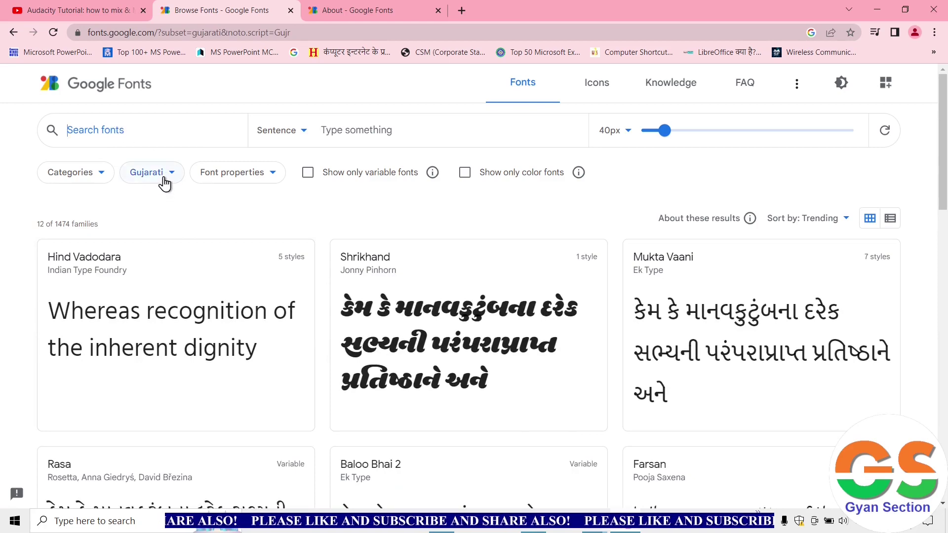
{"action": "scroll", "coordinate": [568, 429], "scroll_direction": "down", "scroll_amount": 5}
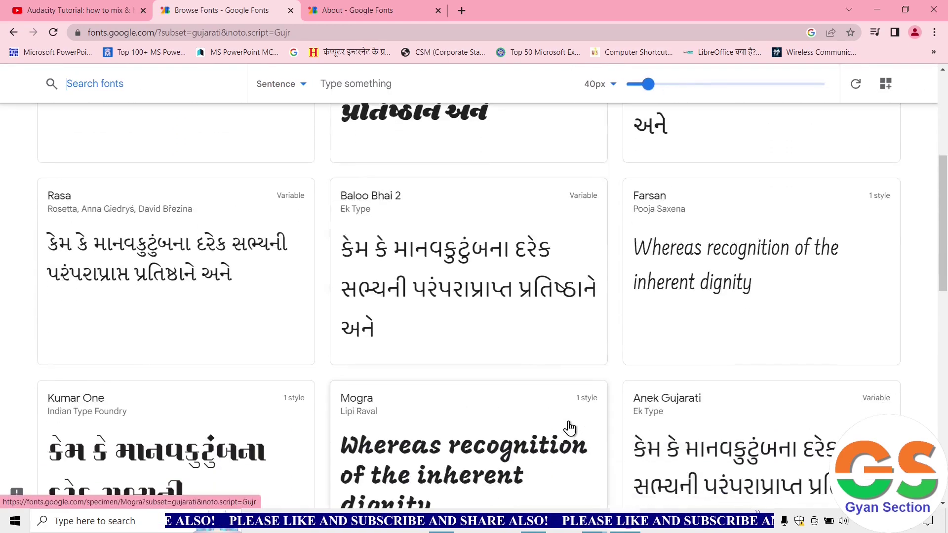
{"action": "scroll", "coordinate": [569, 429], "scroll_direction": "down", "scroll_amount": 2}
{"action": "scroll", "coordinate": [570, 428], "scroll_direction": "down", "scroll_amount": 1}
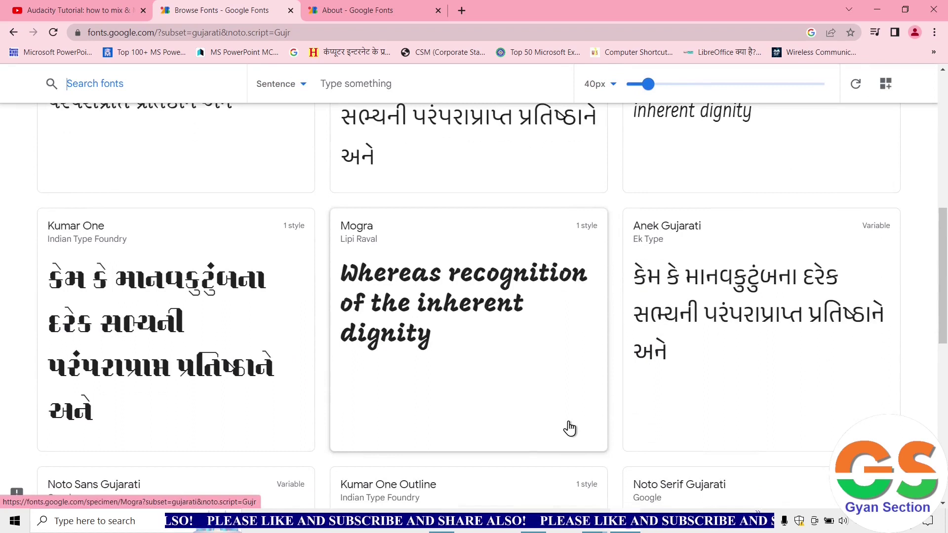
{"action": "scroll", "coordinate": [570, 428], "scroll_direction": "down", "scroll_amount": 1}
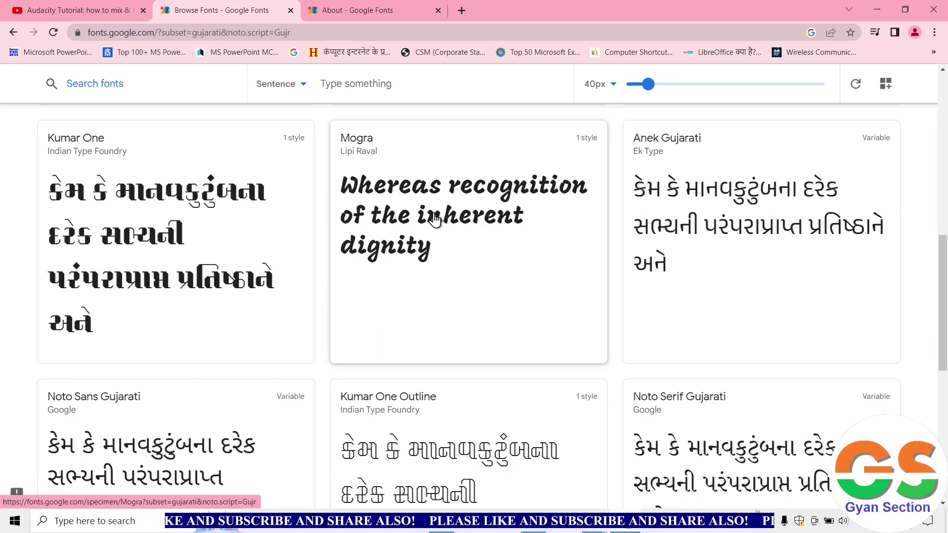
Download the Mogra family as Mogra.zip and show it in the Downloads folder
{"action": "left_click", "coordinate": [431, 174]}
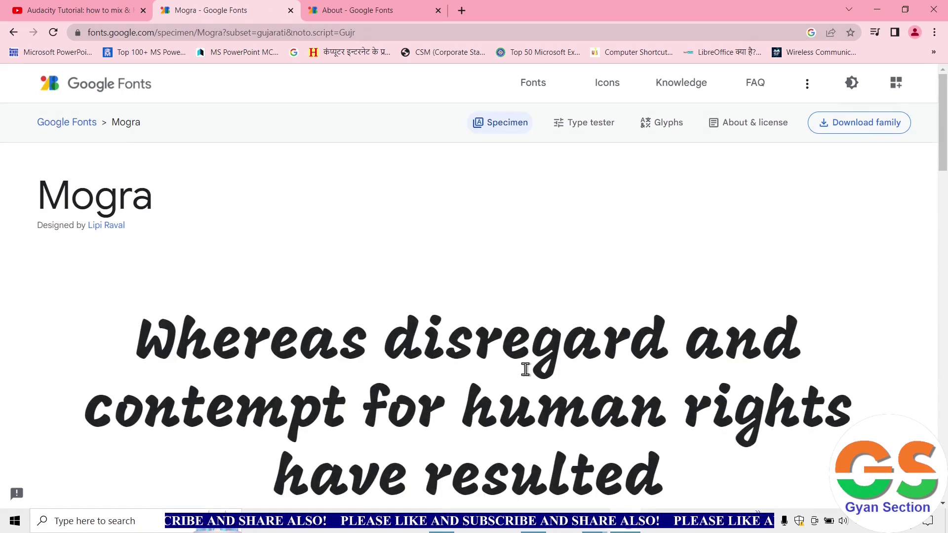
{"action": "scroll", "coordinate": [525, 370], "scroll_direction": "down", "scroll_amount": 1}
{"action": "scroll", "coordinate": [815, 279], "scroll_direction": "up", "scroll_amount": 1}
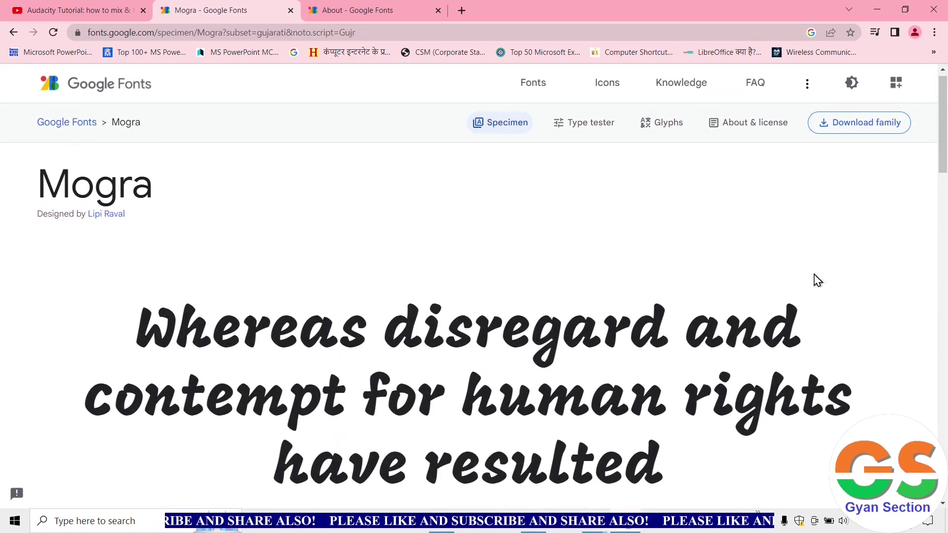
{"action": "left_click", "coordinate": [869, 133]}
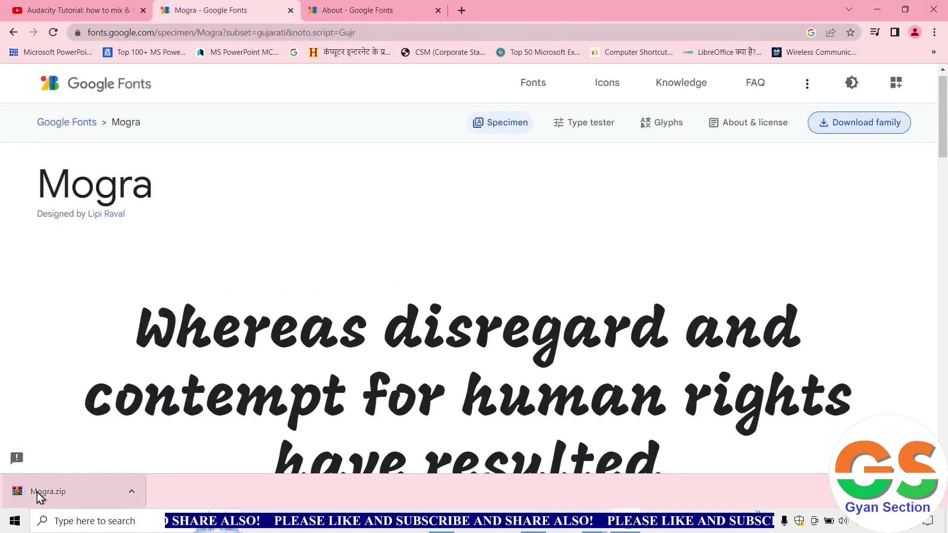
{"action": "left_click", "coordinate": [132, 491]}
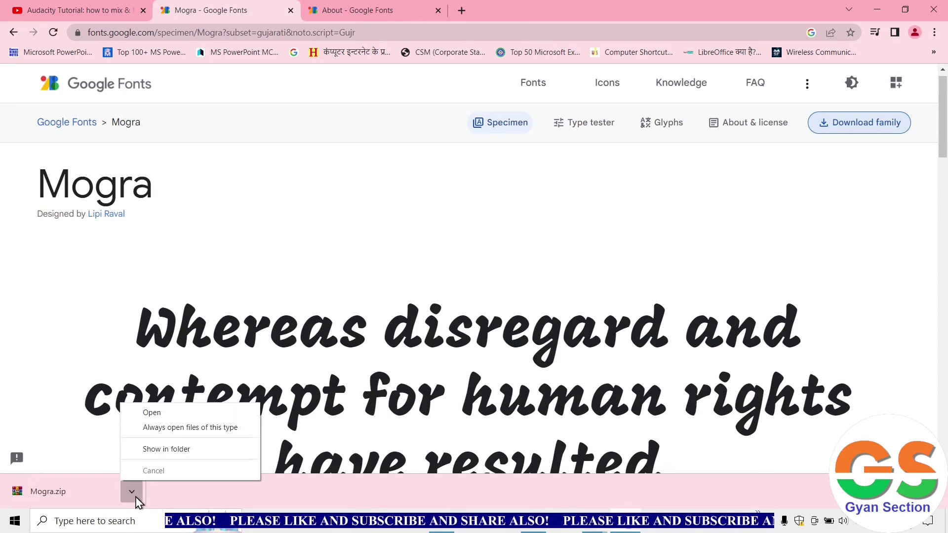
{"action": "left_click", "coordinate": [180, 452]}
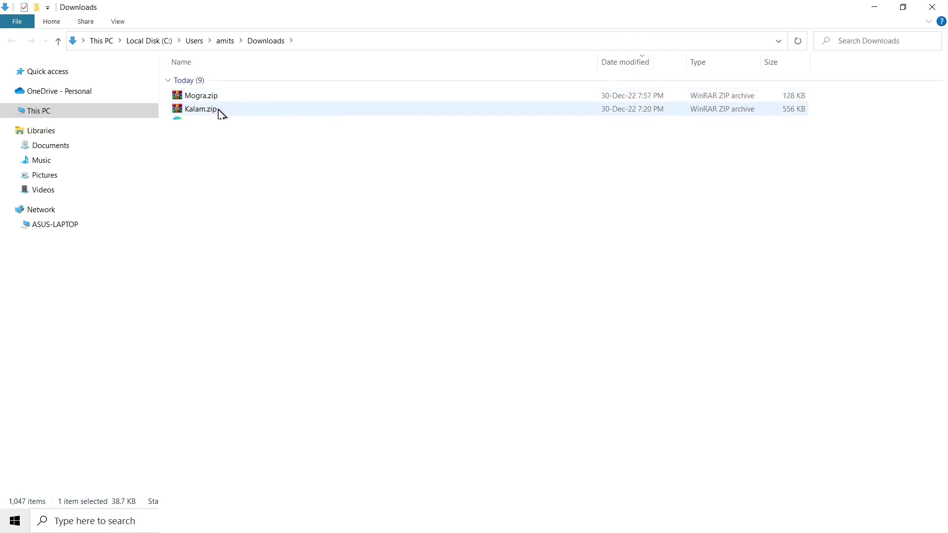
Open Mogra.zip in WinRAR and copy Mogra-Regular.ttf to the clipboard
{"action": "left_click", "coordinate": [218, 98]}
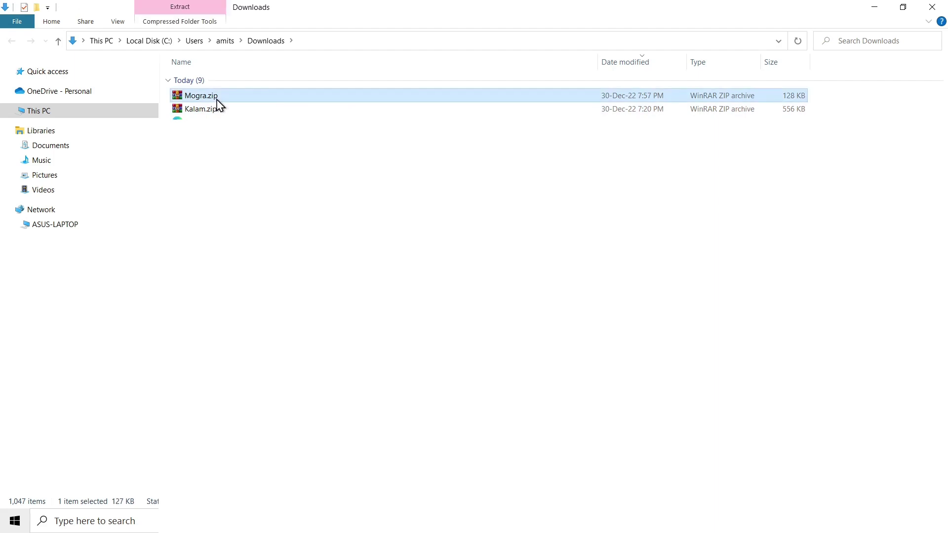
{"action": "double_click", "coordinate": [217, 99]}
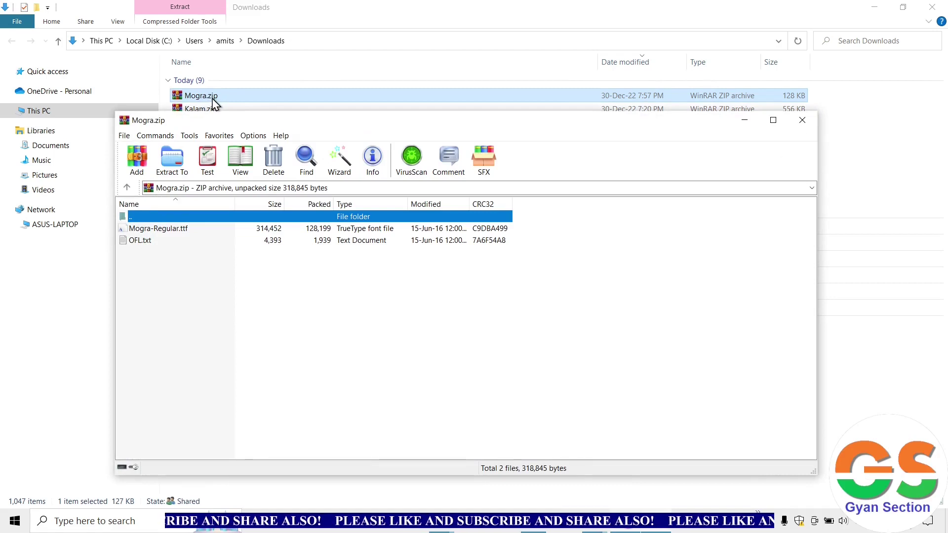
{"action": "left_click", "coordinate": [153, 232]}
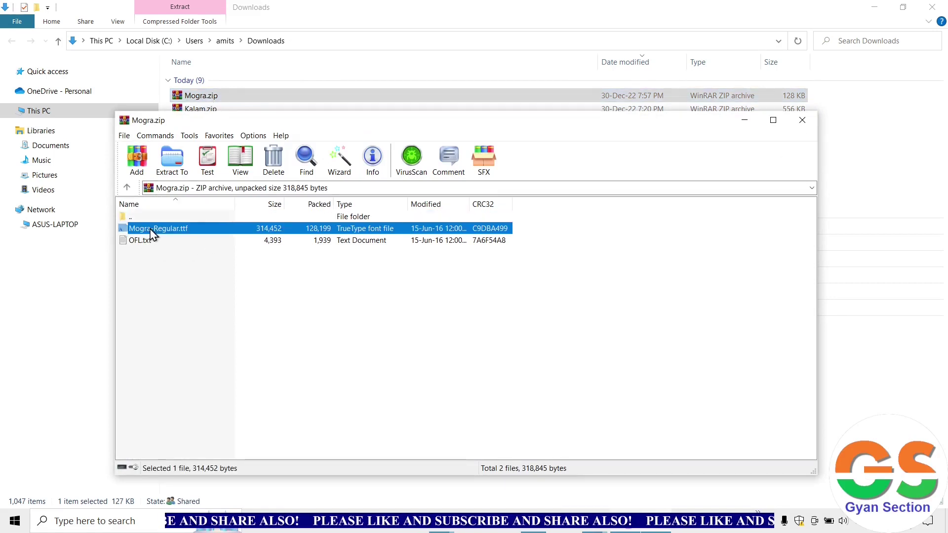
{"action": "right_click", "coordinate": [153, 234]}
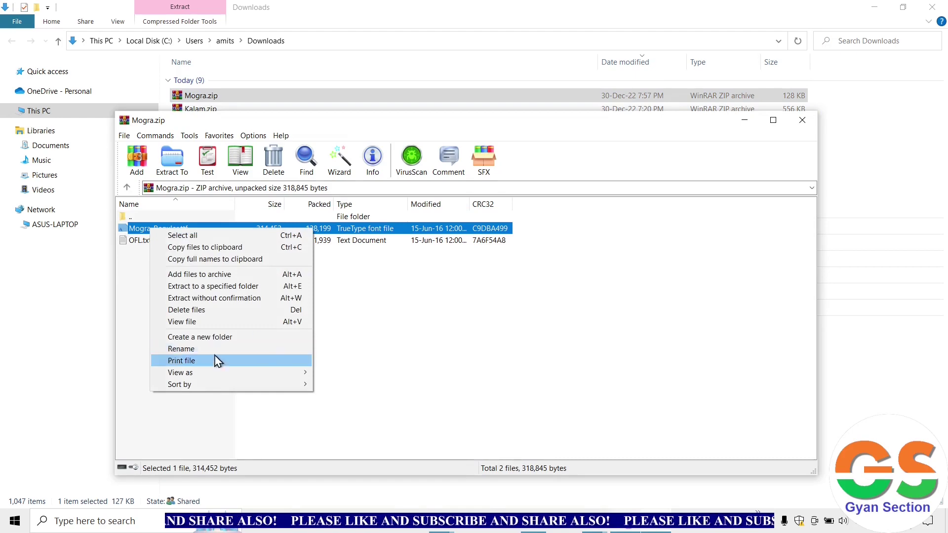
{"action": "left_click", "coordinate": [184, 248]}
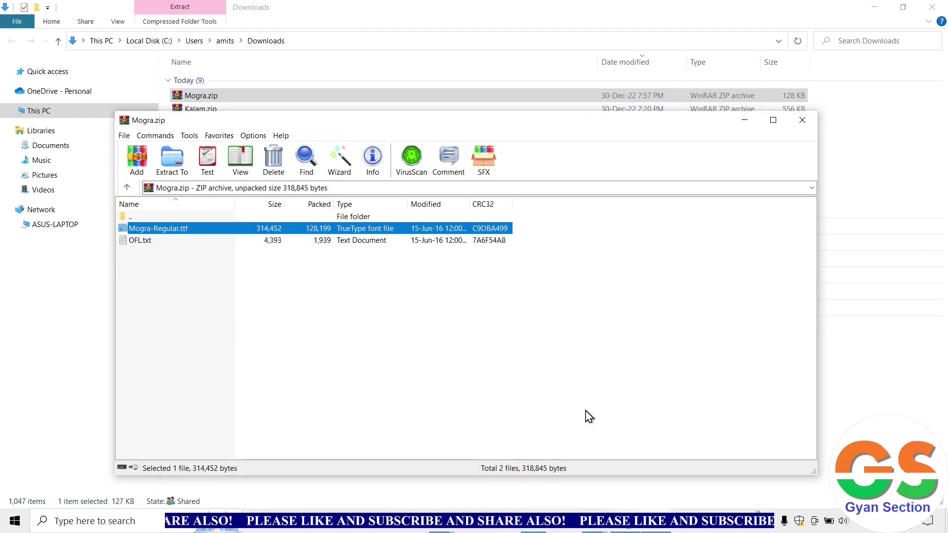
Install Mogra Regular by pasting it into the Windows Fonts folder, then close the folder
{"action": "key", "text": "super+d"}
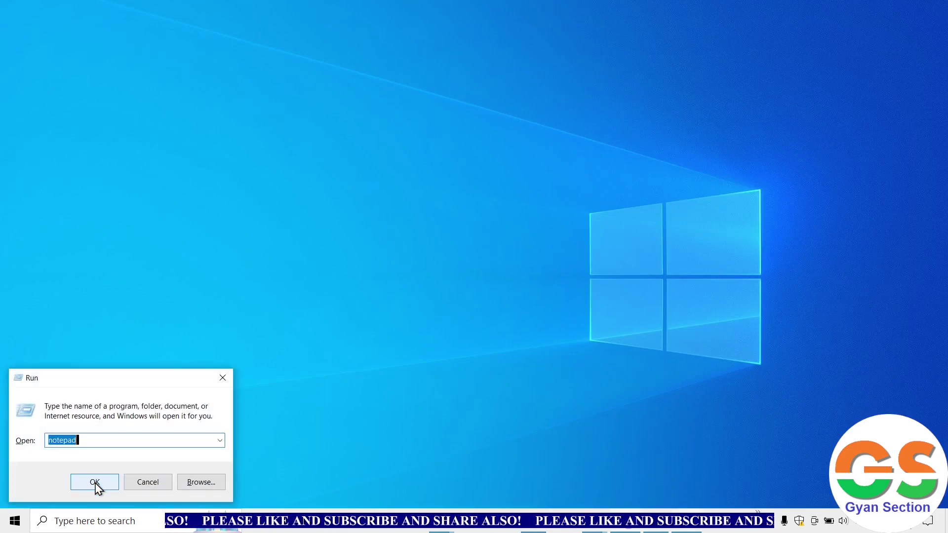
{"action": "type", "text": "fonts"}
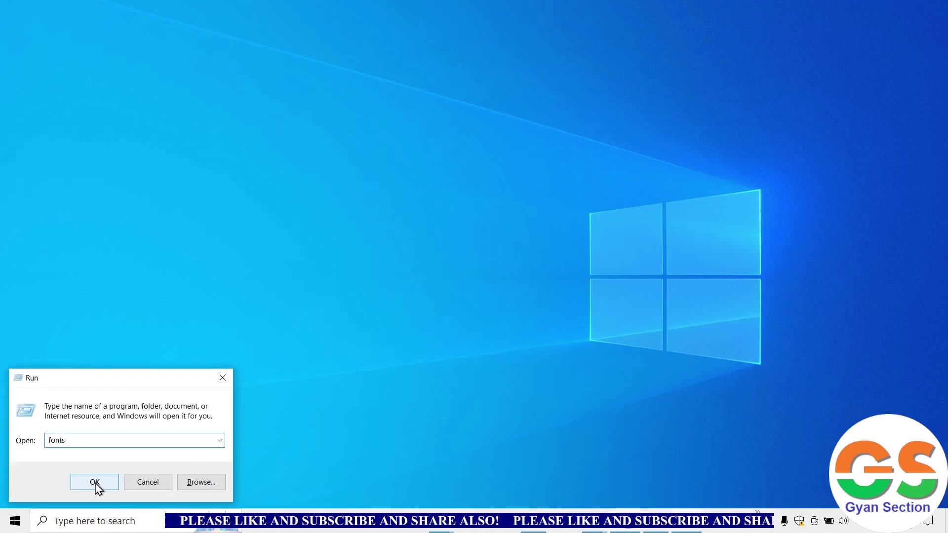
{"action": "left_click", "coordinate": [88, 486]}
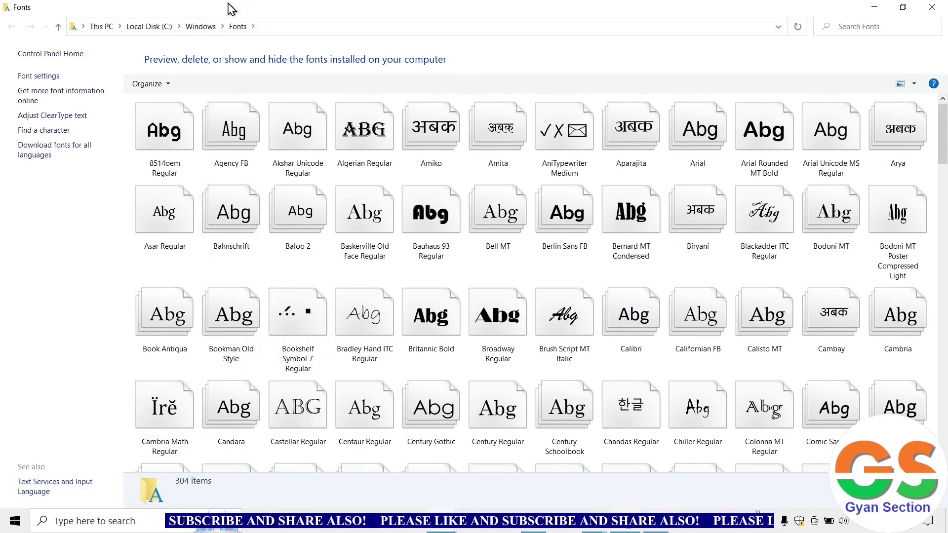
{"action": "right_click", "coordinate": [328, 276]}
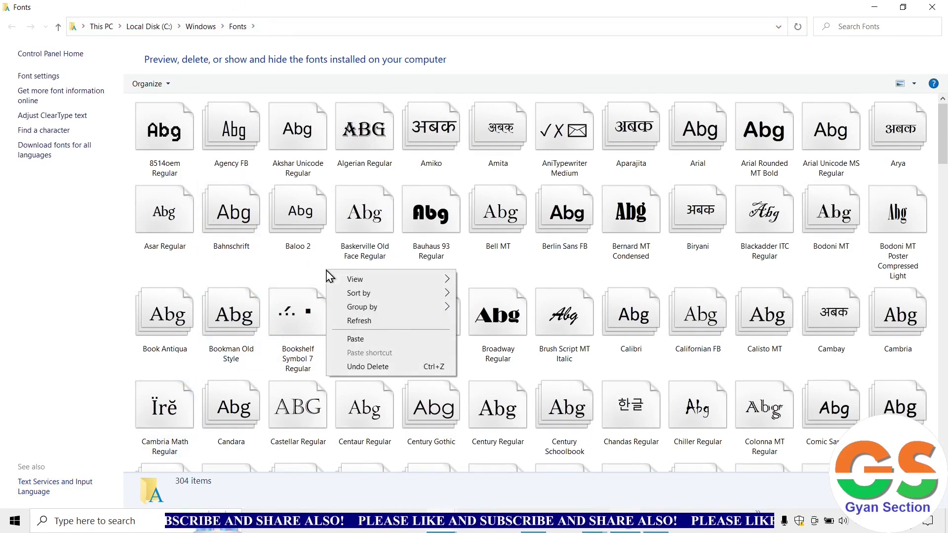
{"action": "left_click", "coordinate": [345, 339]}
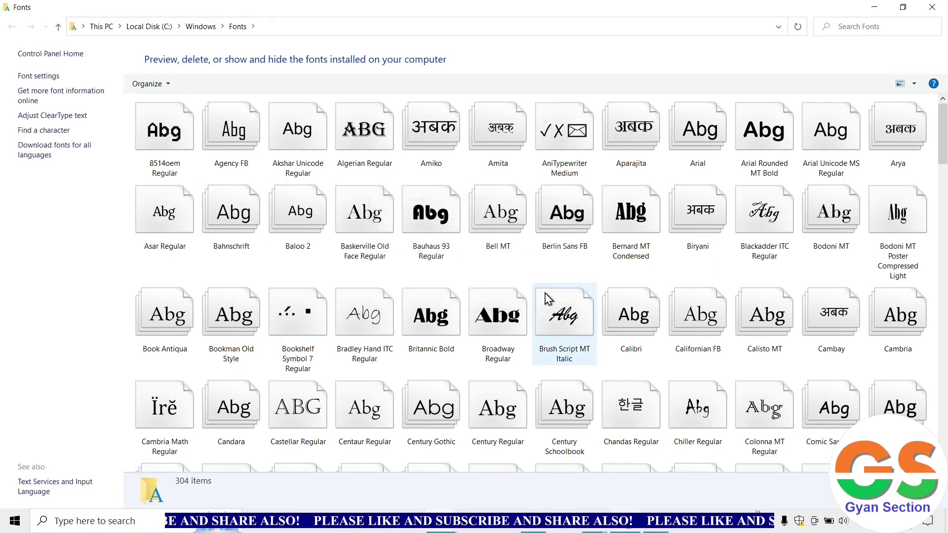
{"action": "left_click", "coordinate": [933, 7]}
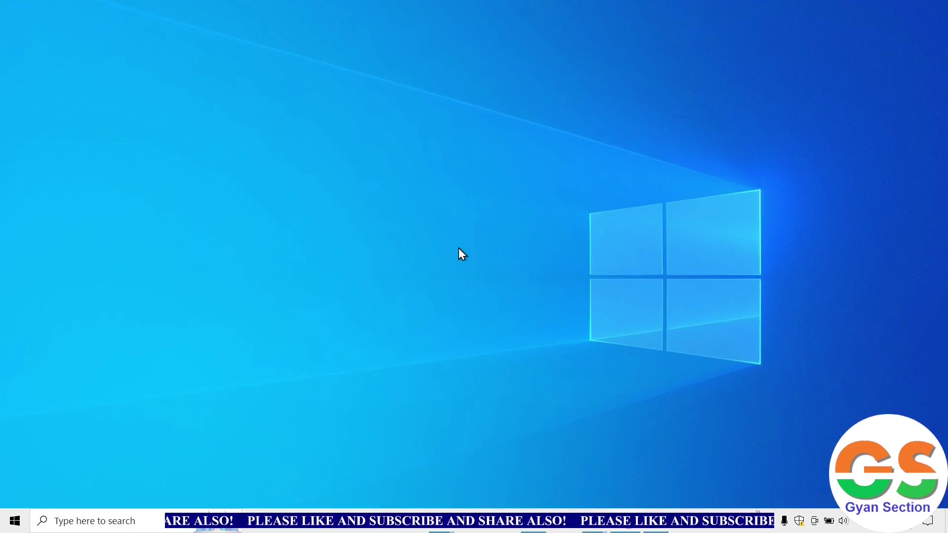
Launch Notepad from the Run prompt and type GyanSection in a new document
{"action": "key", "text": "super+r"}
{"action": "type", "text": "not"}
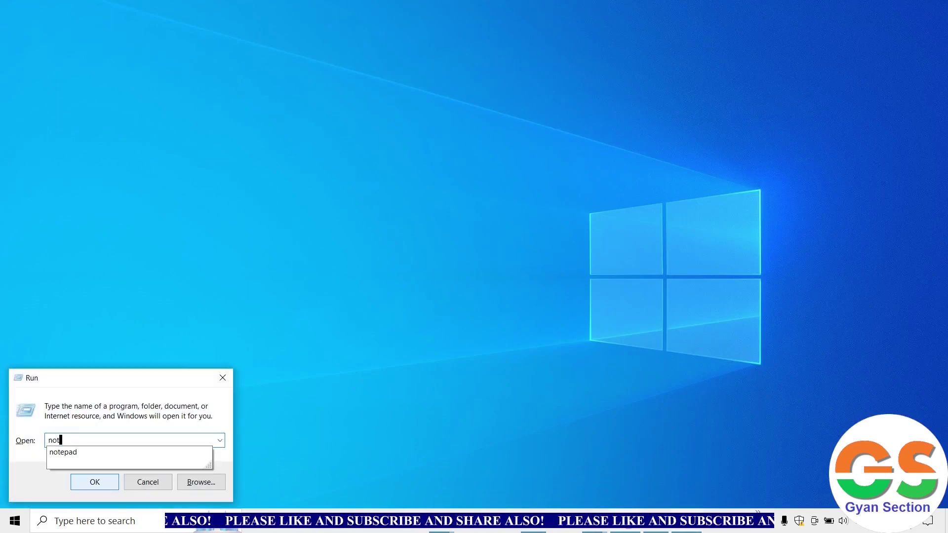
{"action": "type", "text": "epad"}
{"action": "key", "text": "Return"}
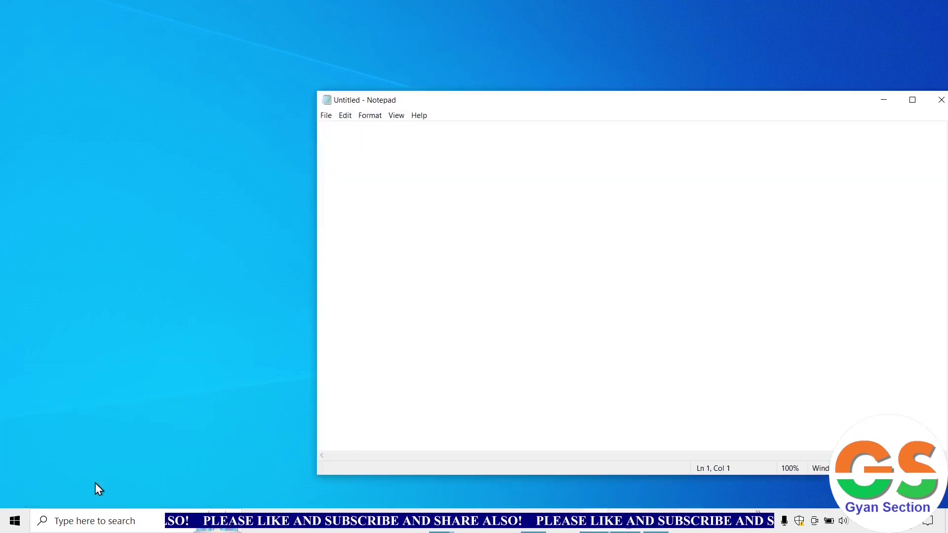
{"action": "type", "text": "Gya"}
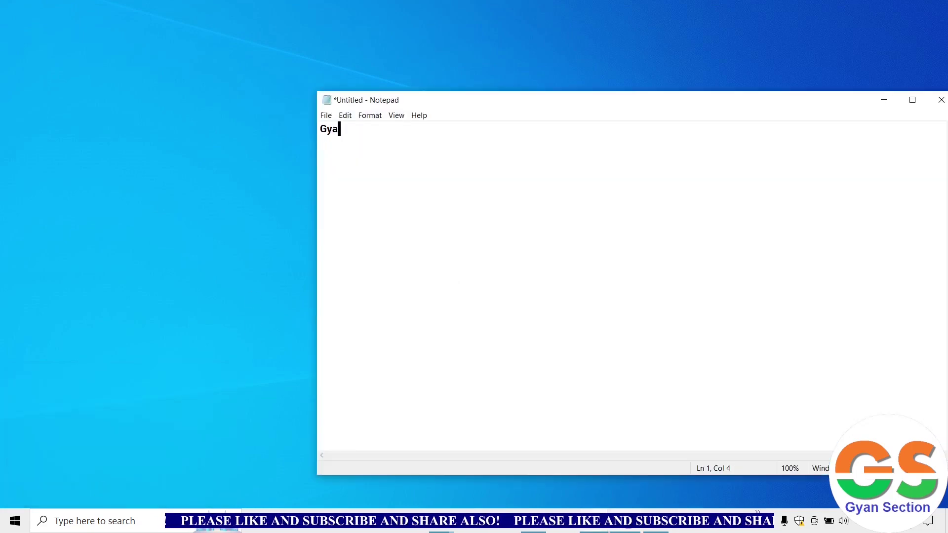
{"action": "type", "text": "nSectio"}
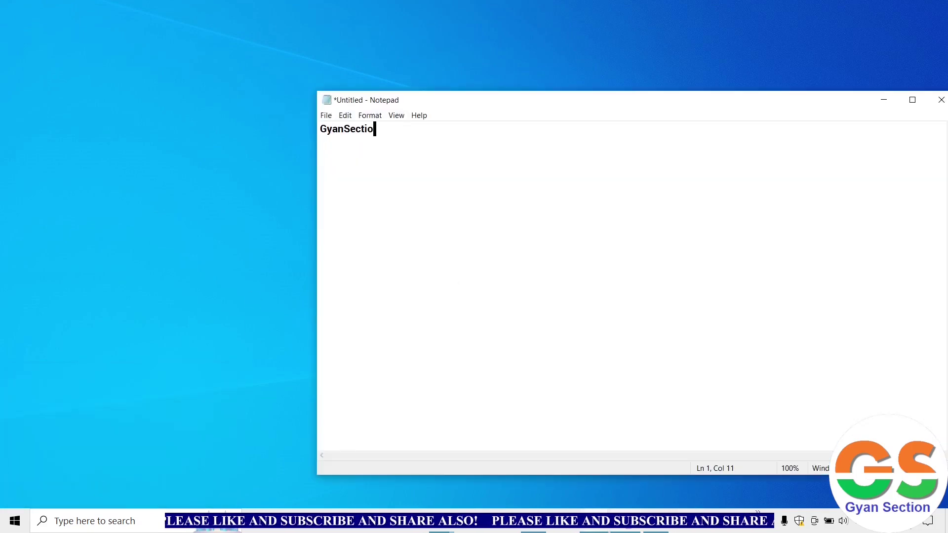
{"action": "type", "text": "n"}
Format all the text as Mogra, Bold, size 22
{"action": "key", "text": "ctrl+a"}
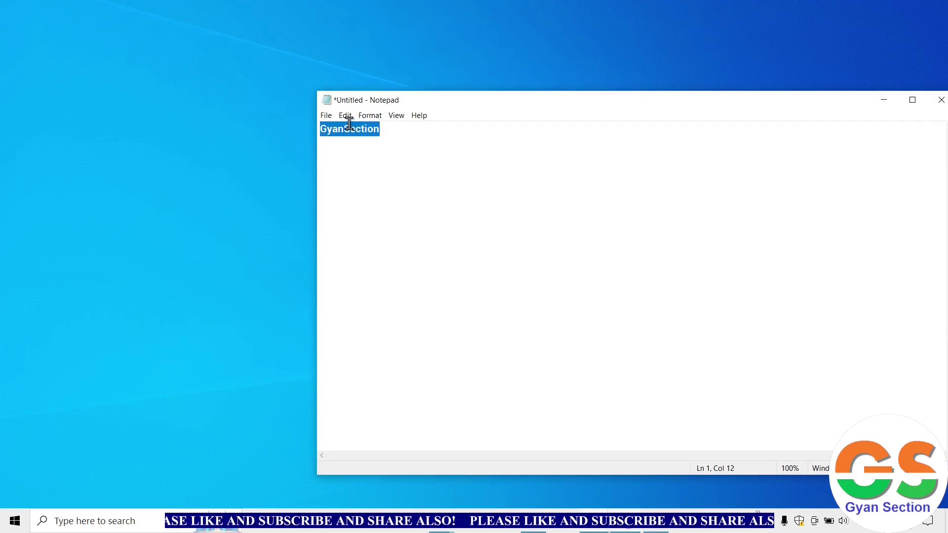
{"action": "left_click", "coordinate": [370, 115]}
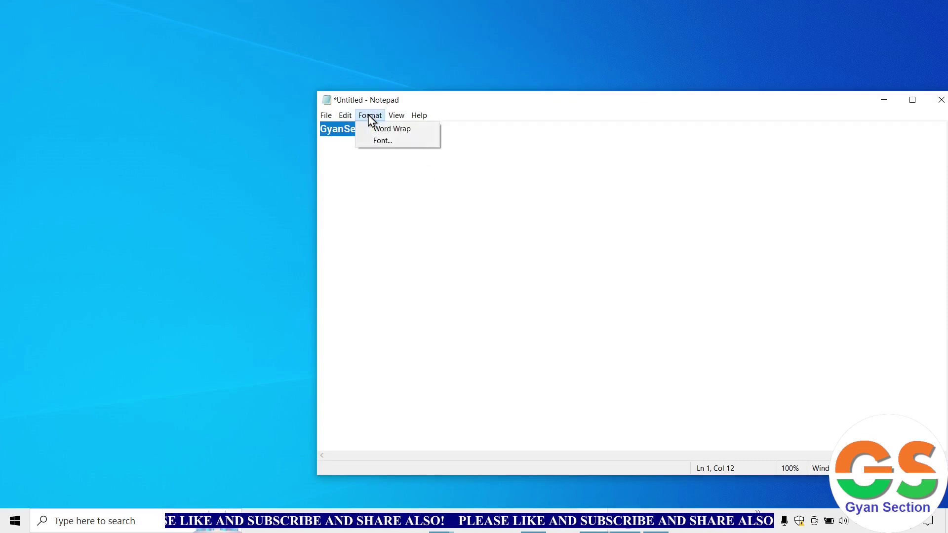
{"action": "left_click", "coordinate": [380, 142]}
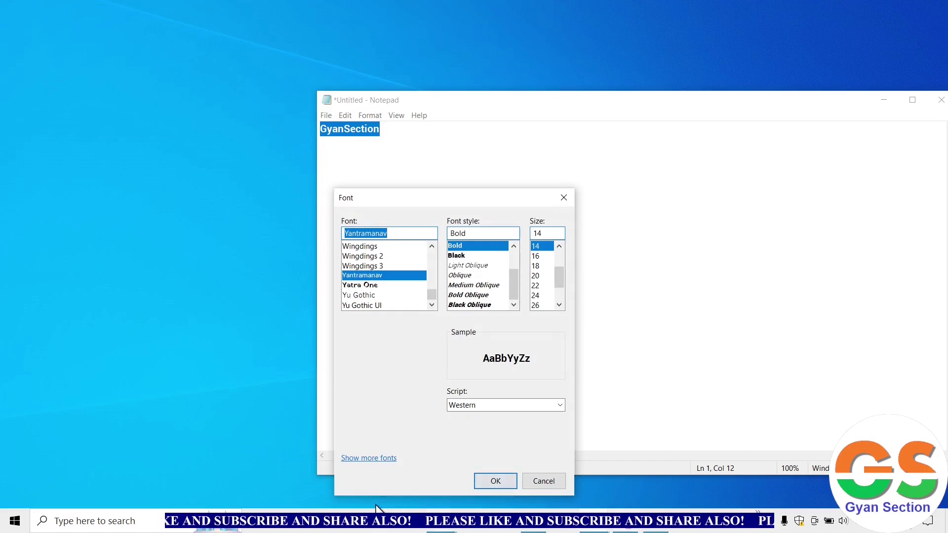
{"action": "type", "text": "mog"}
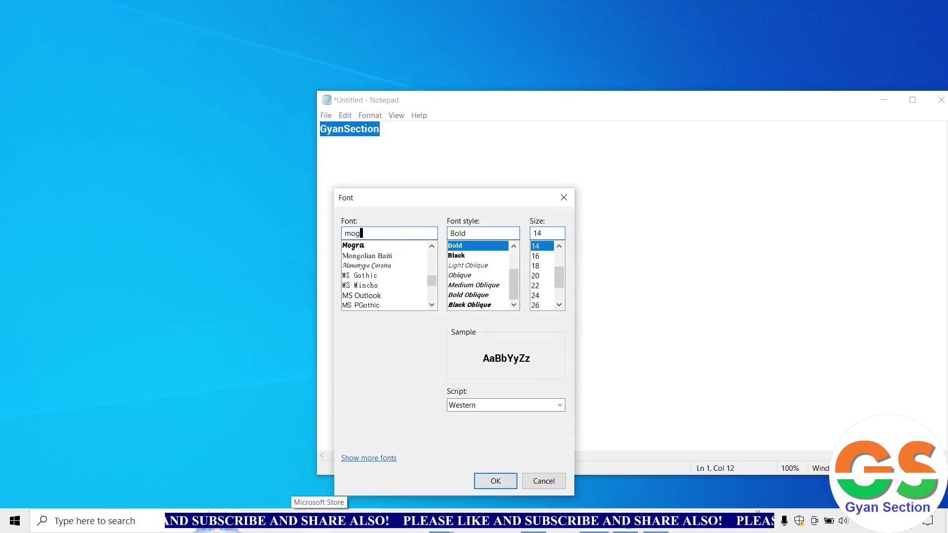
{"action": "left_click", "coordinate": [360, 246]}
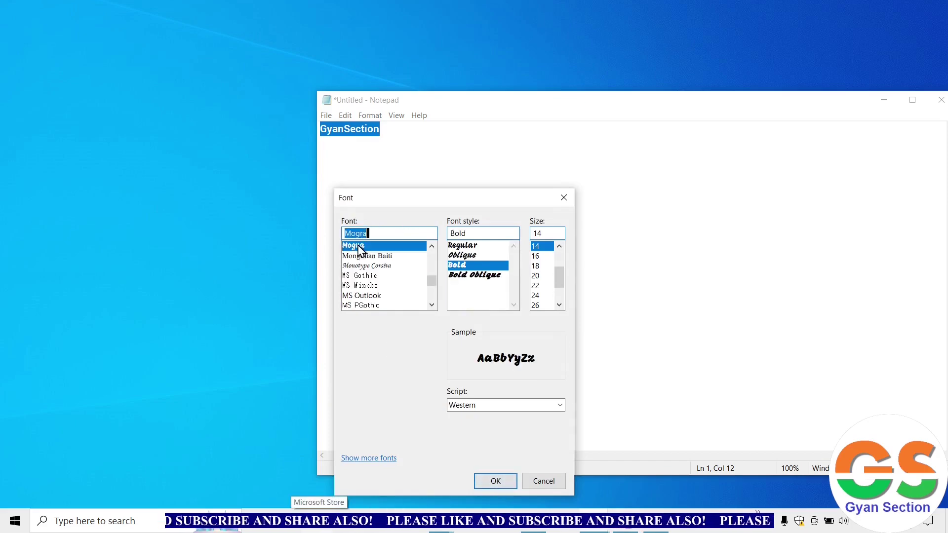
{"action": "left_click", "coordinate": [535, 285]}
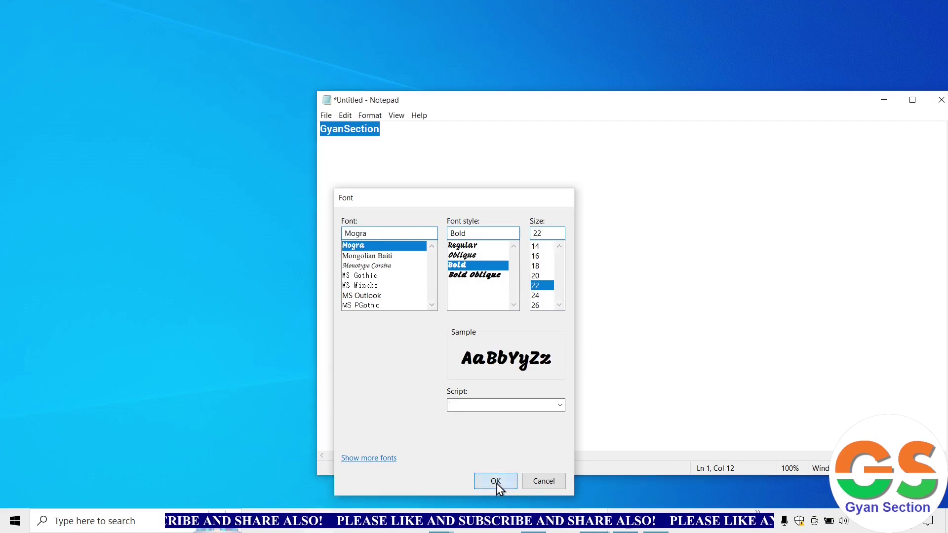
{"action": "left_click", "coordinate": [496, 482]}
{"action": "left_click", "coordinate": [452, 133]}
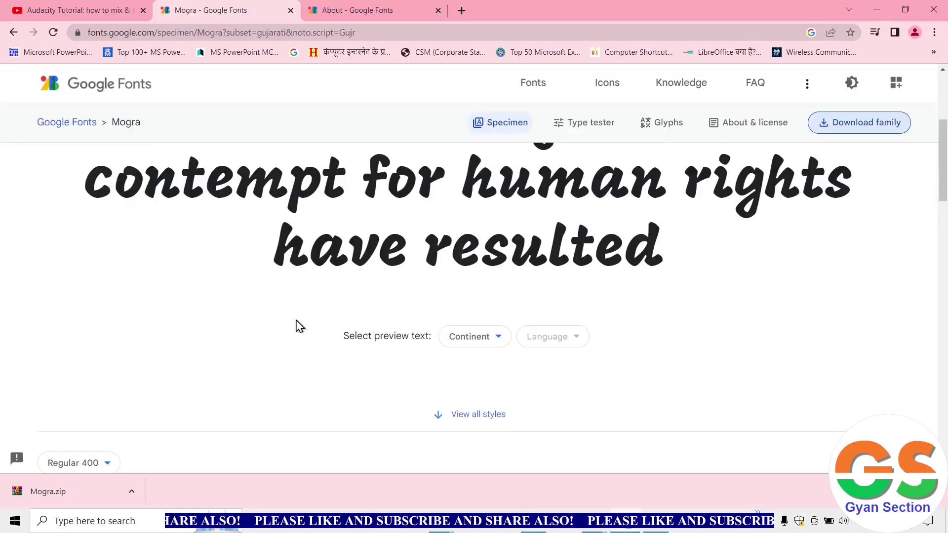
Return to the Google Fonts list and change the language filter from Gujarati to Devanagari
{"action": "scroll", "coordinate": [299, 326], "scroll_direction": "up", "scroll_amount": 2}
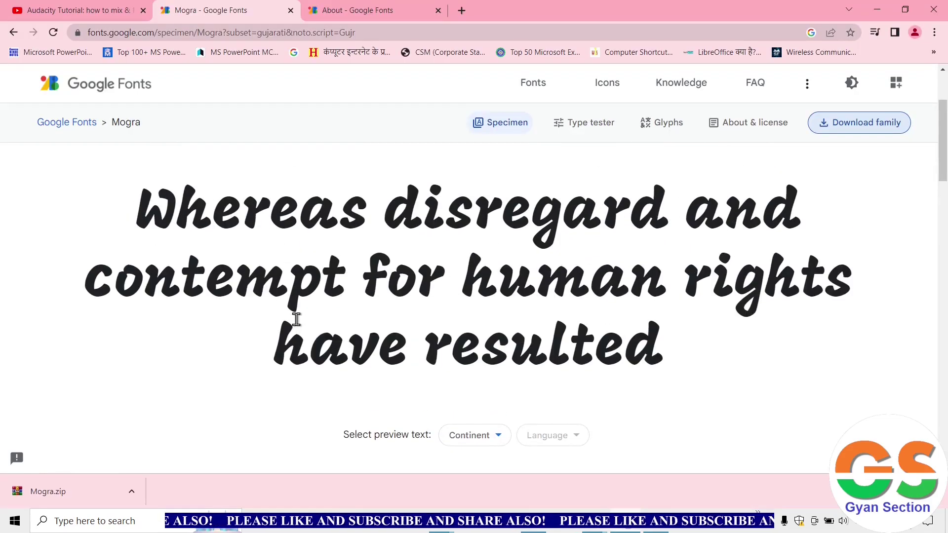
{"action": "scroll", "coordinate": [388, 353], "scroll_direction": "up", "scroll_amount": 3}
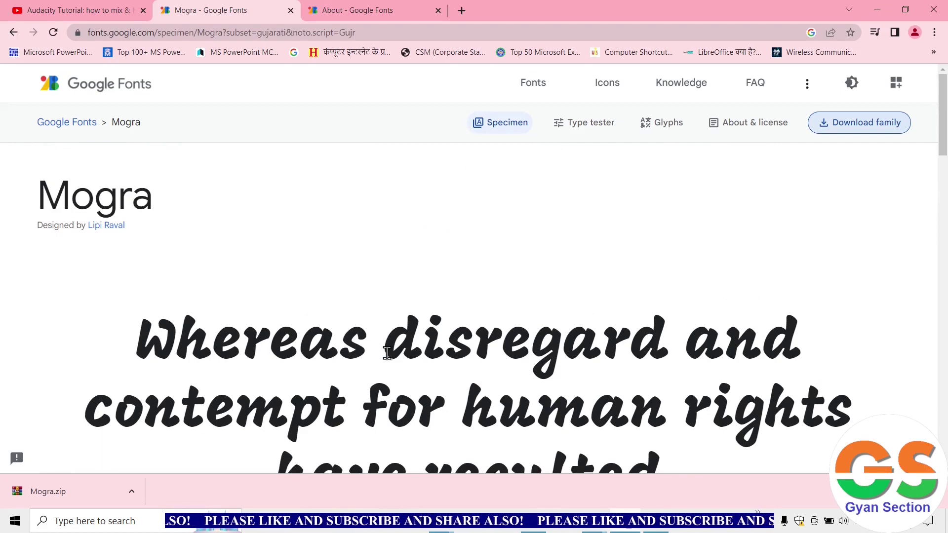
{"action": "left_click", "coordinate": [66, 124]}
{"action": "scroll", "coordinate": [495, 343], "scroll_direction": "down", "scroll_amount": 2}
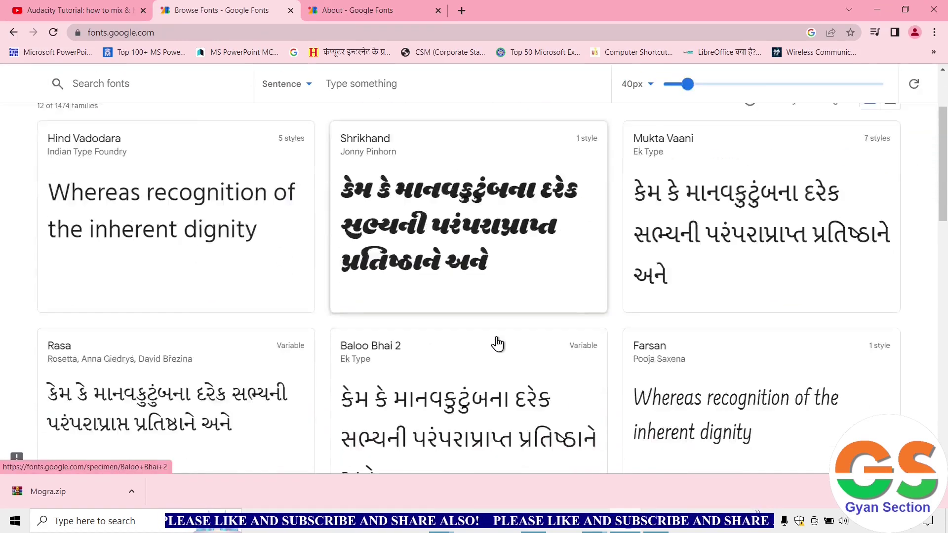
{"action": "scroll", "coordinate": [496, 343], "scroll_direction": "down", "scroll_amount": 2}
{"action": "scroll", "coordinate": [495, 343], "scroll_direction": "up", "scroll_amount": 5}
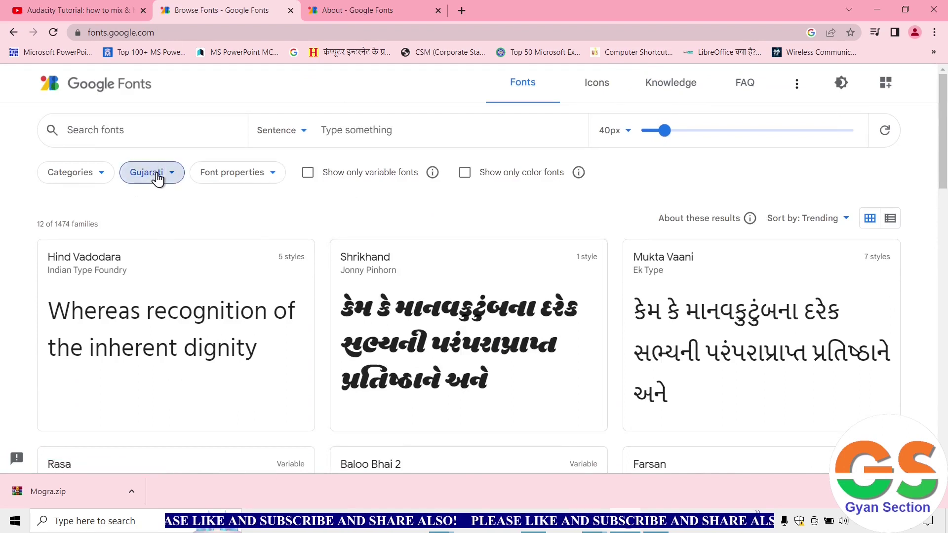
{"action": "left_click", "coordinate": [156, 176]}
{"action": "scroll", "coordinate": [191, 291], "scroll_direction": "down", "scroll_amount": 1}
{"action": "scroll", "coordinate": [195, 303], "scroll_direction": "down", "scroll_amount": 2}
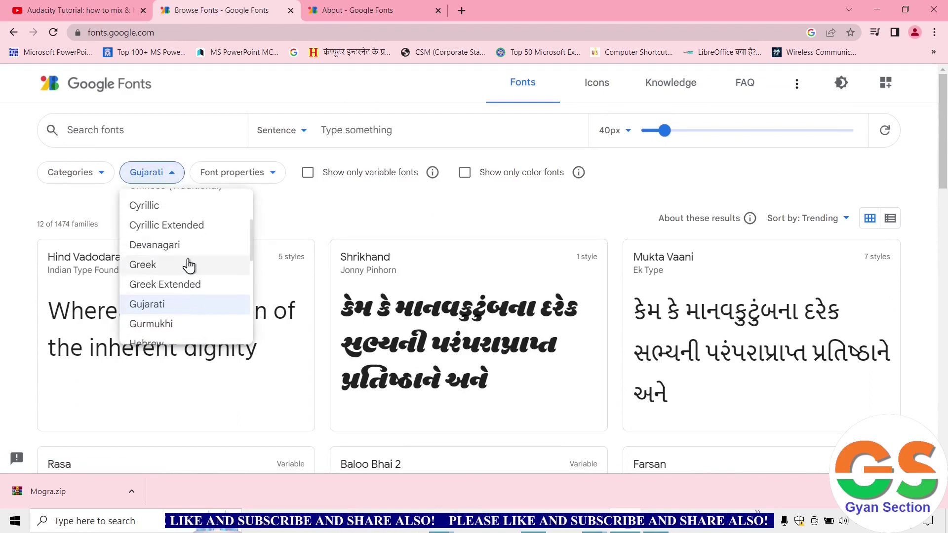
{"action": "left_click", "coordinate": [179, 249]}
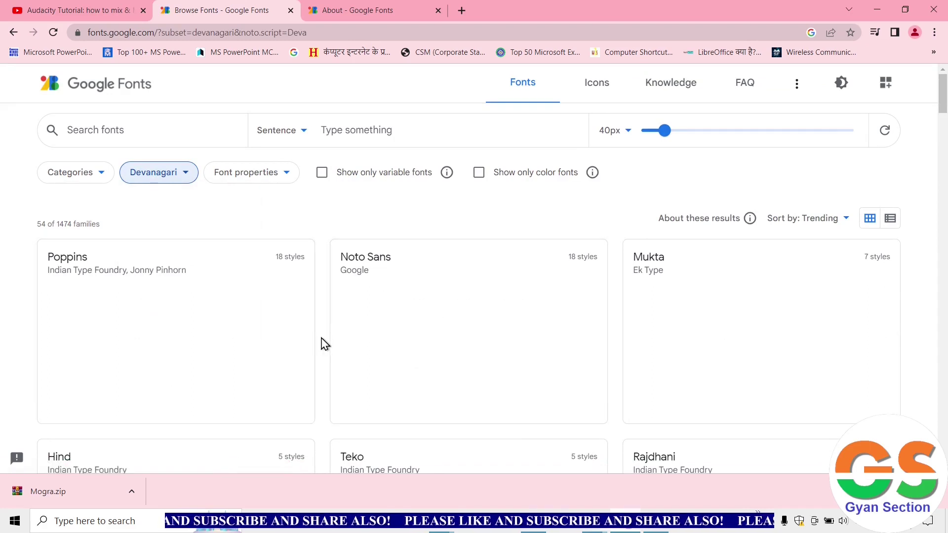
Find the Kalam font in the filtered list and open its specimen page
{"action": "scroll", "coordinate": [323, 343], "scroll_direction": "down", "scroll_amount": 2}
{"action": "scroll", "coordinate": [323, 344], "scroll_direction": "down", "scroll_amount": 3}
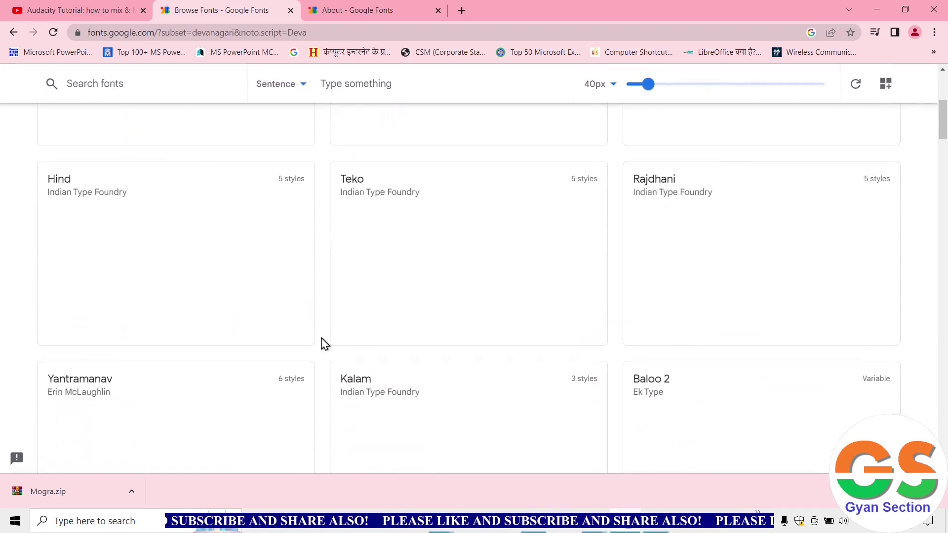
{"action": "scroll", "coordinate": [323, 343], "scroll_direction": "down", "scroll_amount": 2}
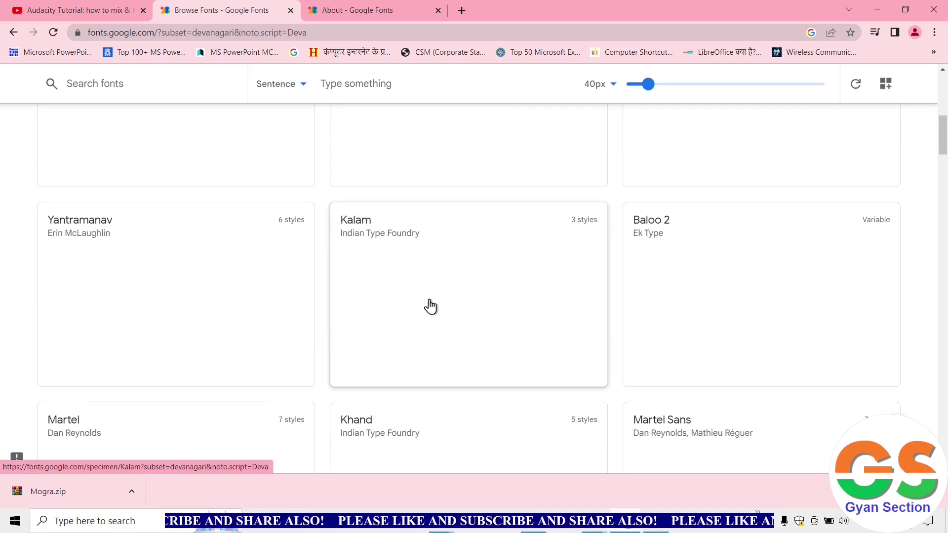
{"action": "left_click", "coordinate": [448, 305]}
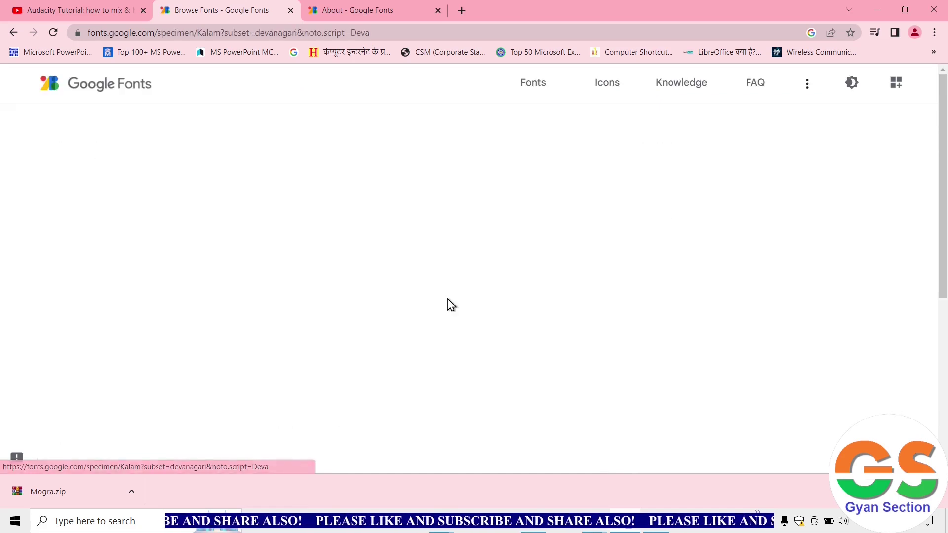